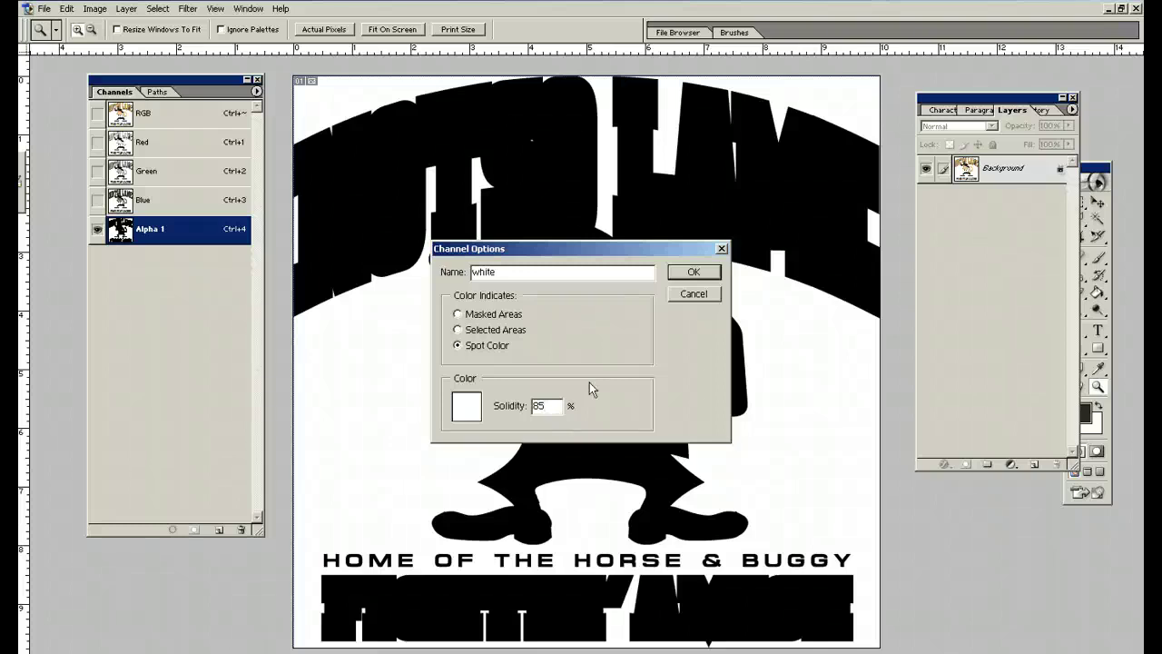
# Step: Confirm Alpha 1 as the spot-colour channel 'white' at 85% solidity
pyautogui.click(693, 273)
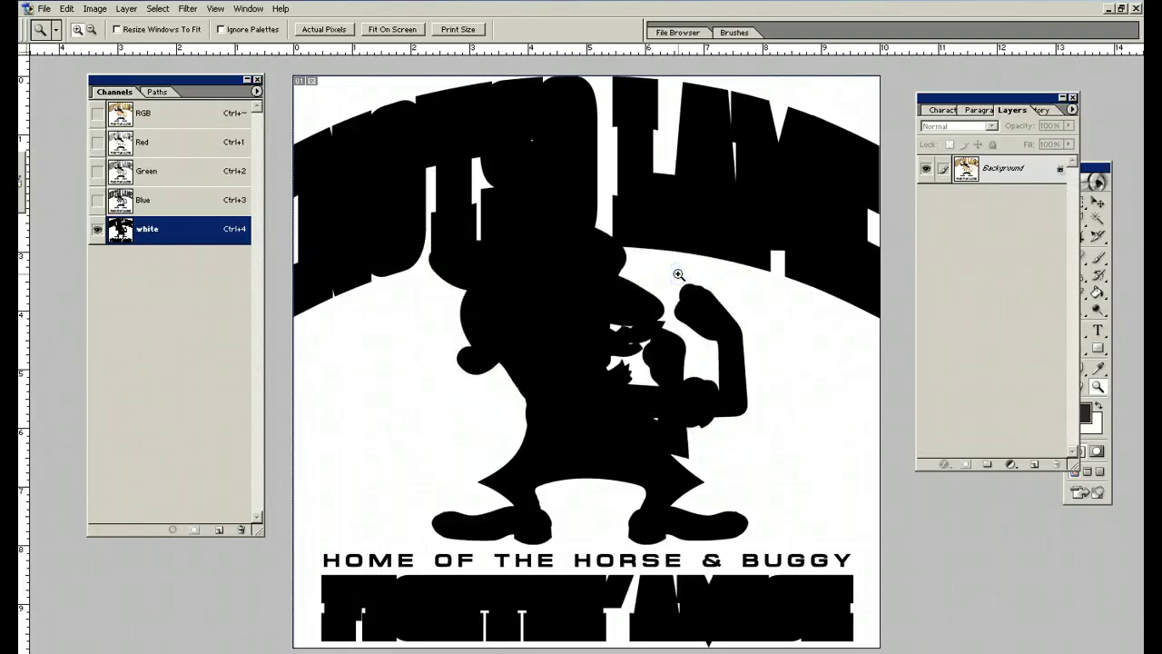
pyautogui.click(256, 93)
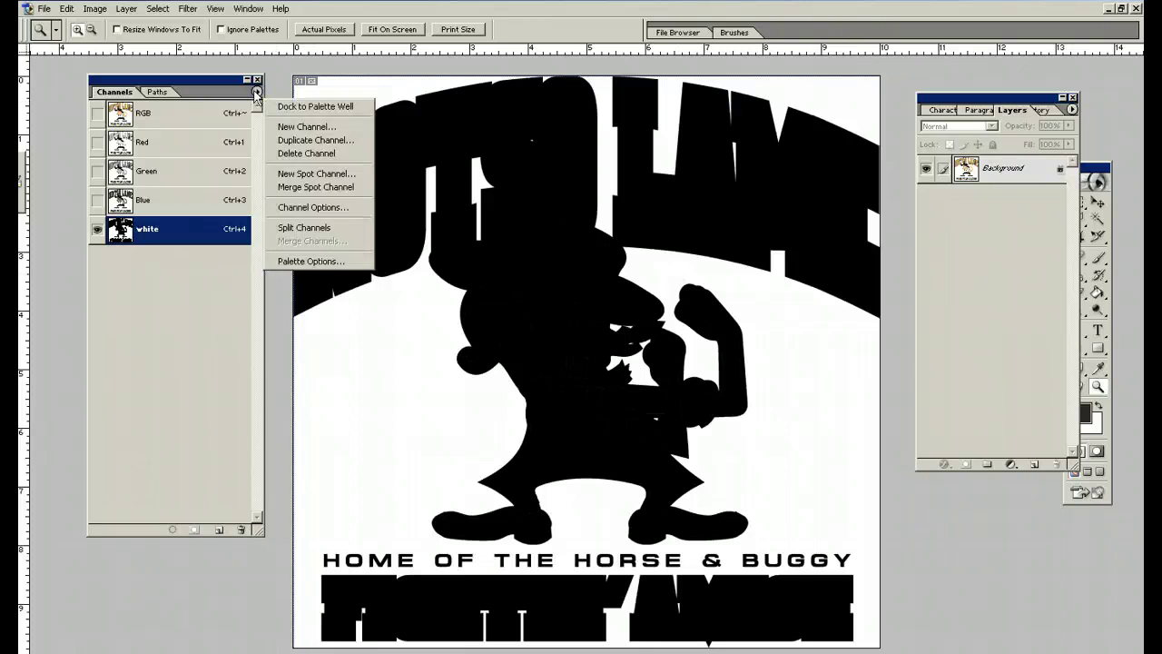
# Step: Create a new spot channel named 'shirt' with dark grey 555555 ink
pyautogui.click(295, 174)
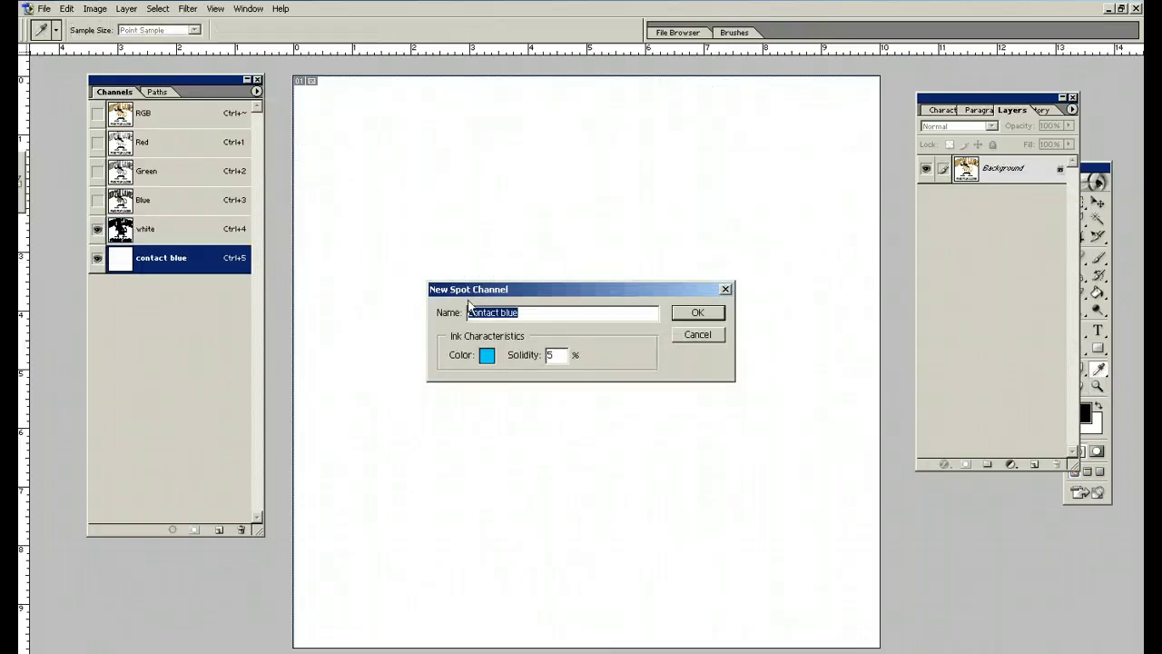
pyautogui.write('shirt')
pyautogui.click(487, 355)
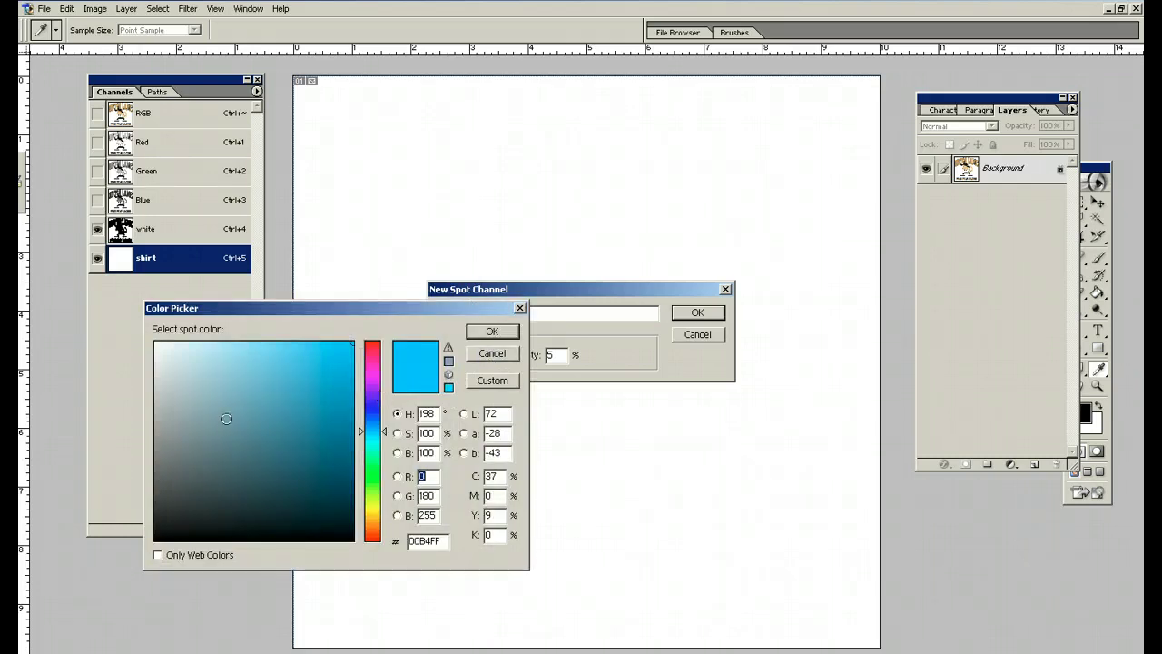
pyautogui.click(159, 470)
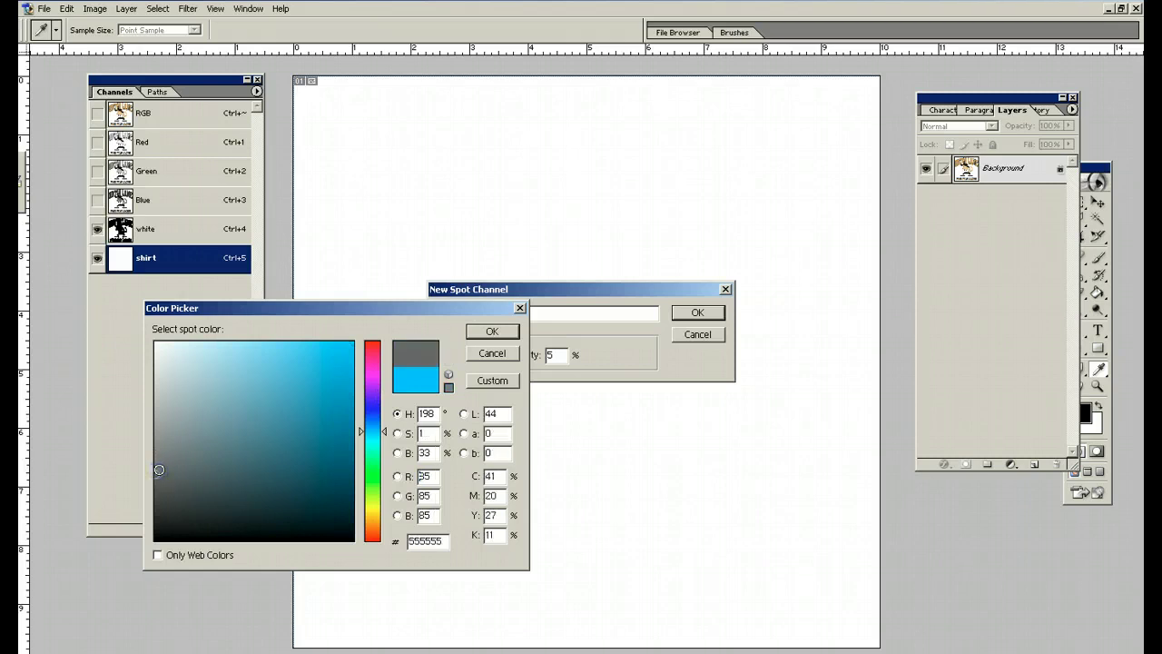
pyautogui.click(490, 331)
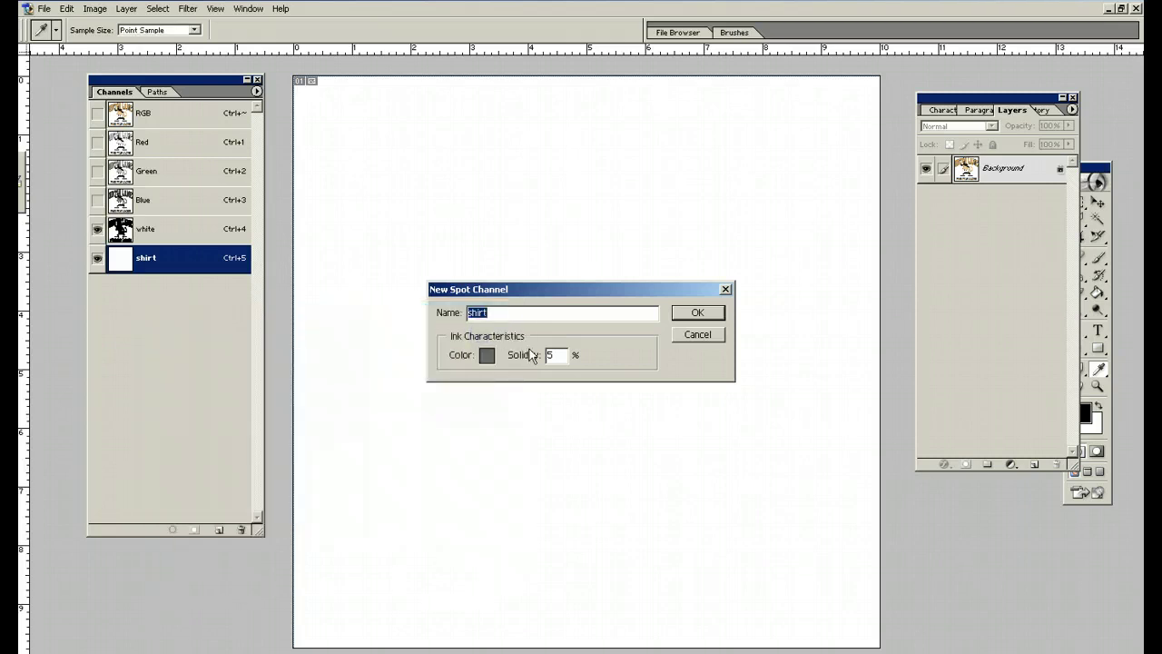
pyautogui.doubleClick(550, 355)
pyautogui.click(696, 313)
# Step: Fill the shirt channel with solid black
pyautogui.press('z')
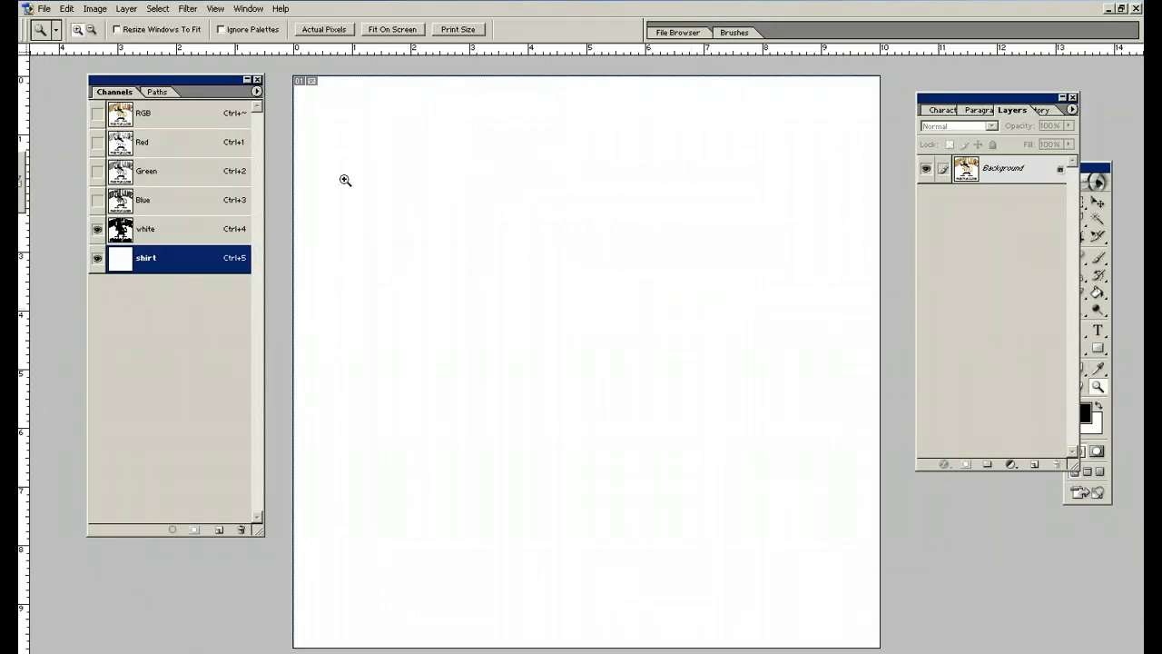
pyautogui.click(66, 8)
pyautogui.click(107, 212)
pyautogui.click(319, 233)
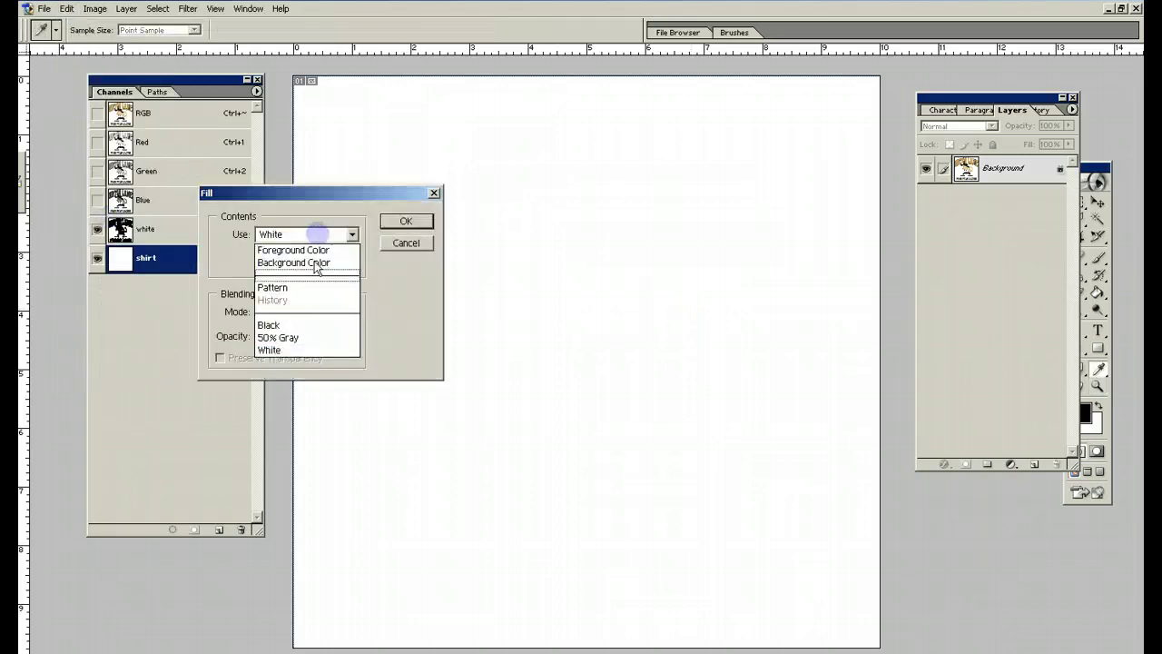
pyautogui.click(300, 325)
pyautogui.click(386, 220)
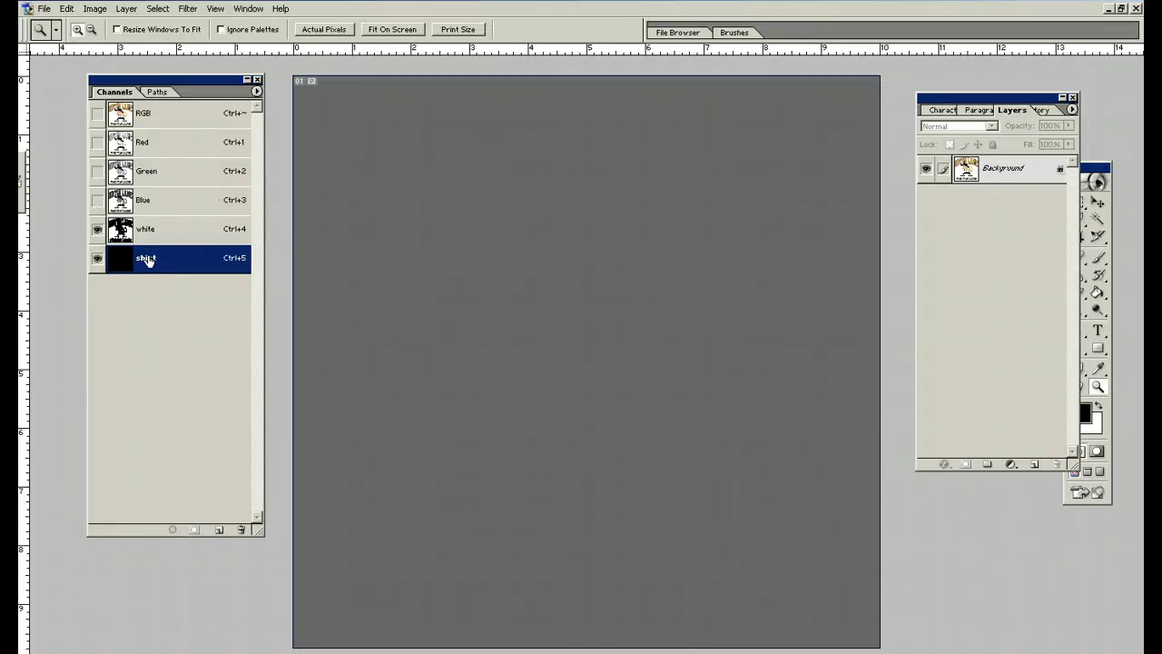
# Step: Move the white channel below shirt and toggle each channel's visibility to preview them
pyautogui.click(127, 234)
pyautogui.moveTo(127, 233); pyautogui.dragTo(125, 278)
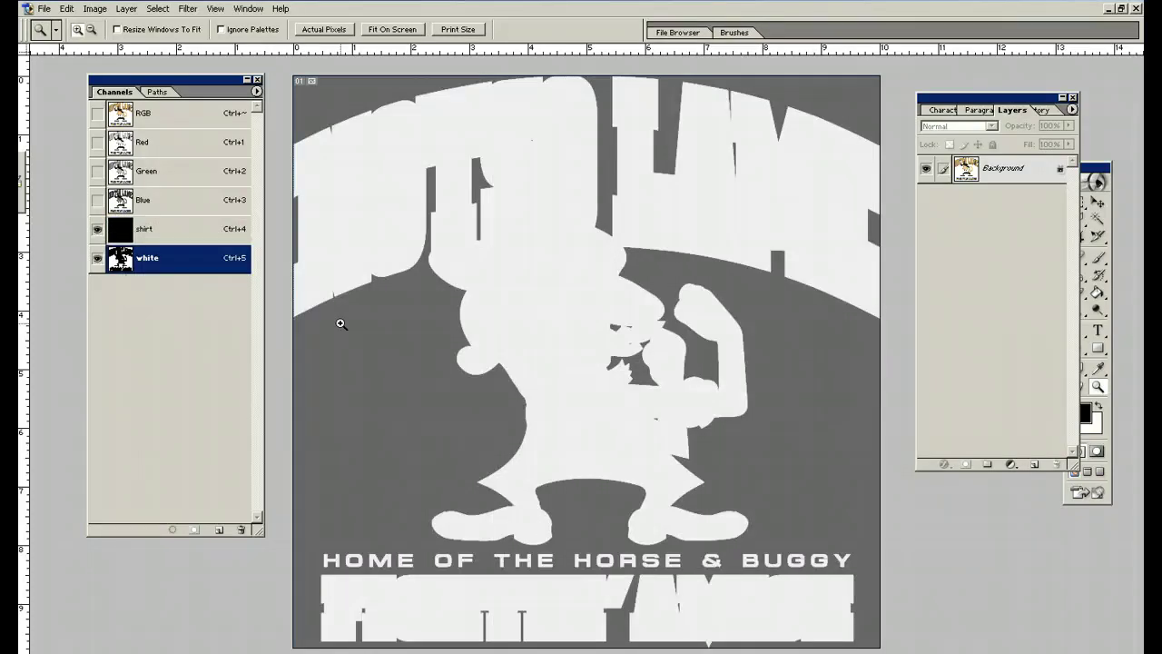
pyautogui.click(97, 259)
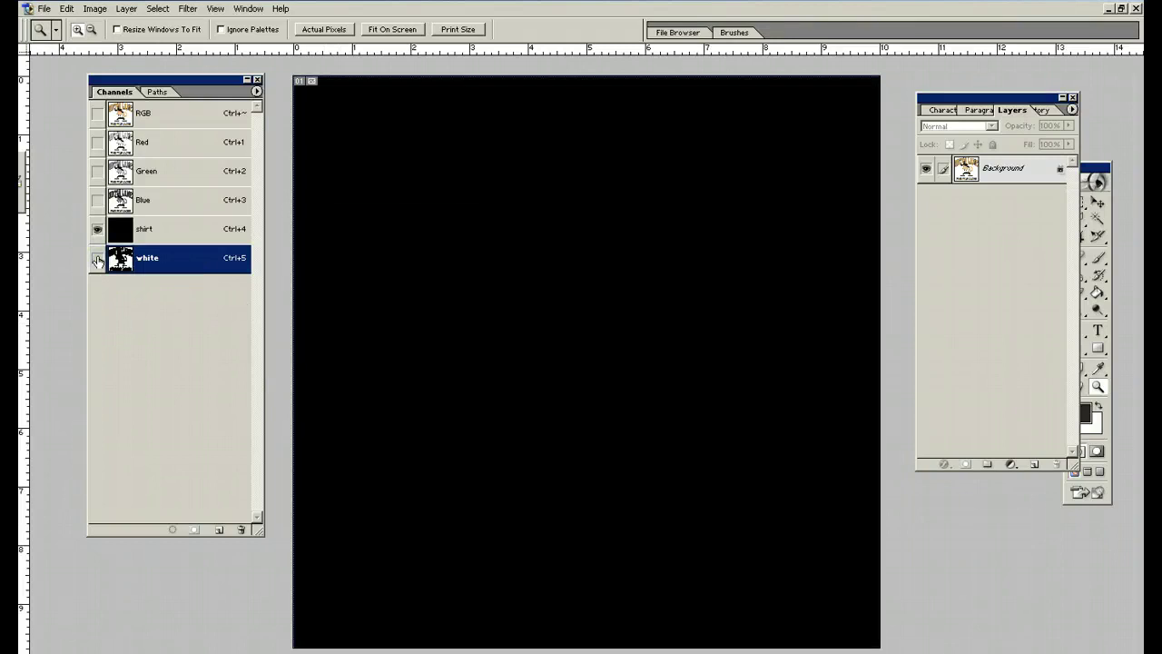
pyautogui.click(98, 259)
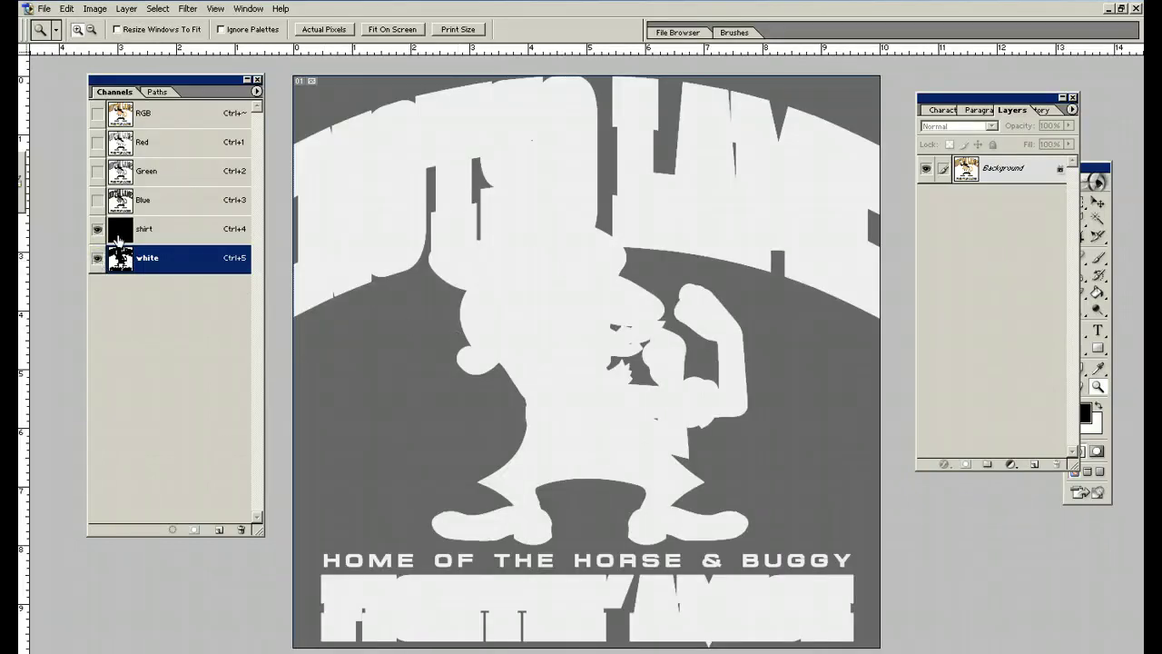
pyautogui.click(97, 230)
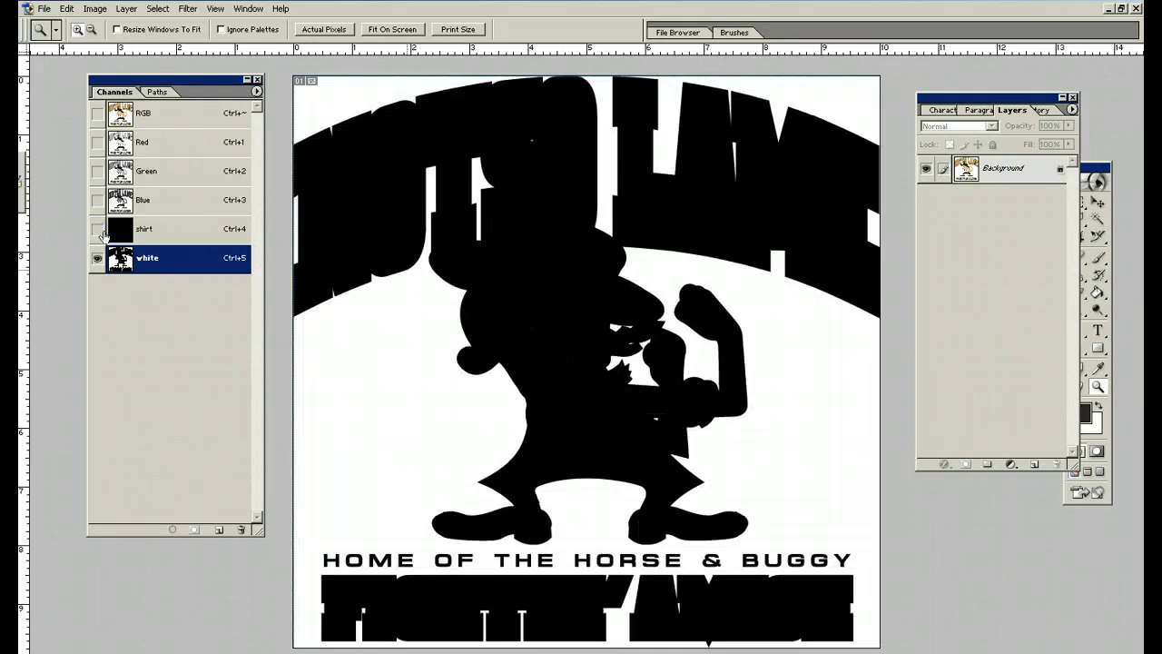
pyautogui.click(216, 9)
# Step: Reposition the Layers, Channels and Navigator/Info panels, then return to the RGB composite
pyautogui.moveTo(239, 12)
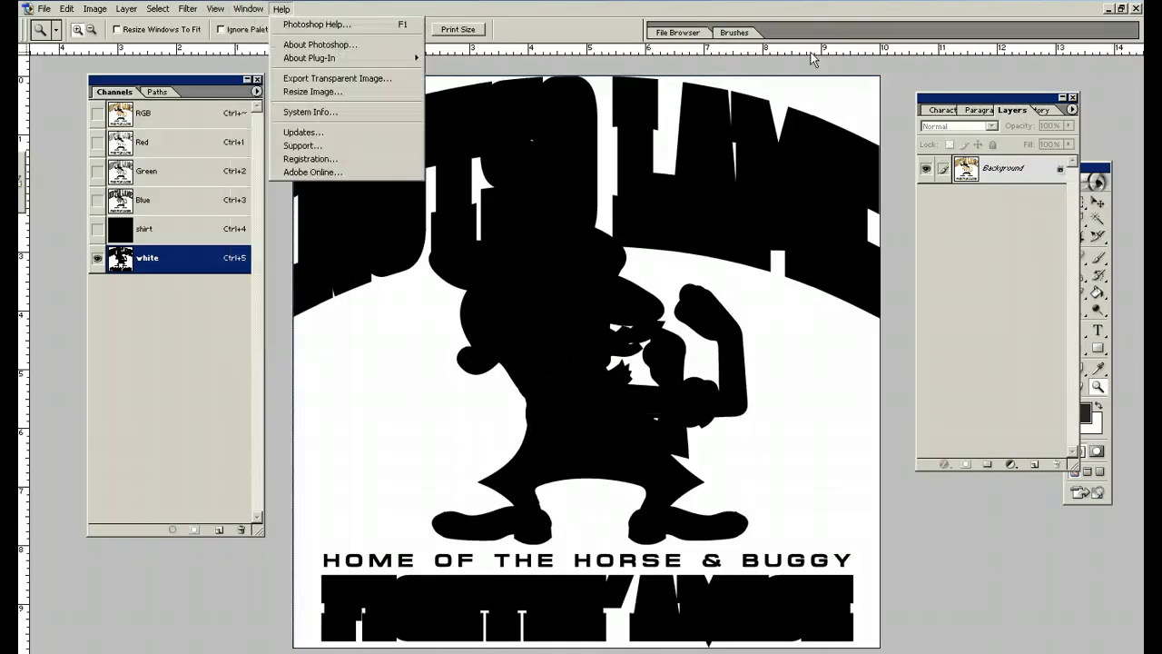
pyautogui.moveTo(1023, 110); pyautogui.dragTo(903, 98)
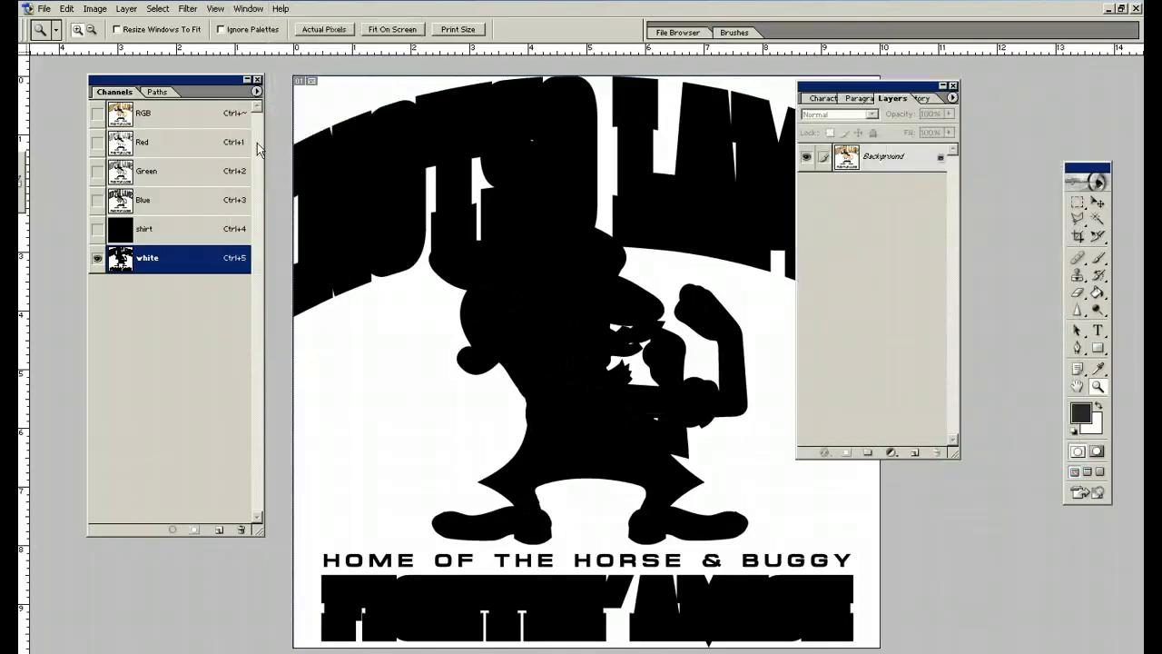
pyautogui.moveTo(192, 84); pyautogui.dragTo(125, 87)
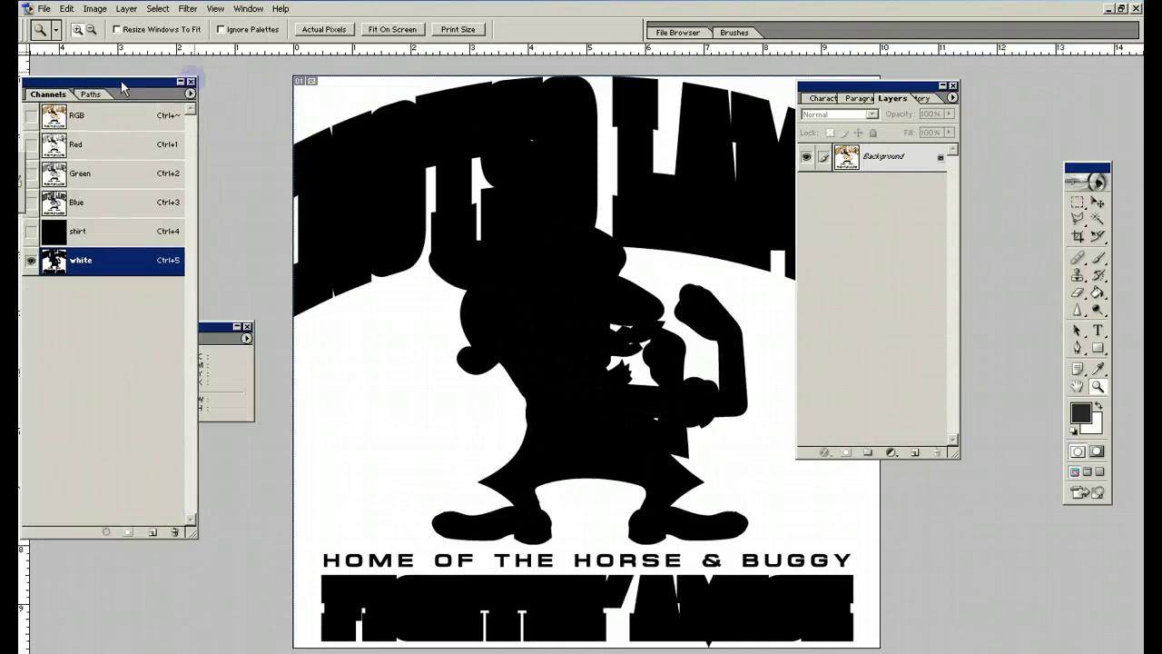
pyautogui.click(211, 337)
pyautogui.moveTo(211, 333)
pyautogui.mouseDown()
pyautogui.moveTo(273, 254)
pyautogui.moveTo(211, 332)
pyautogui.mouseUp()
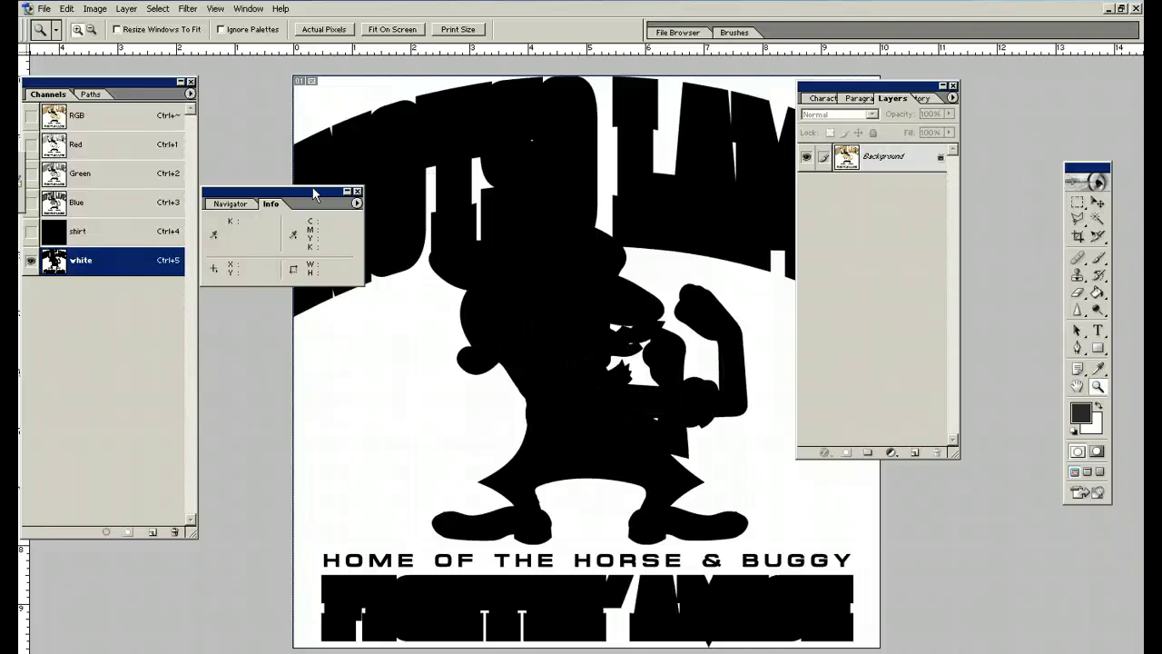
pyautogui.moveTo(307, 196); pyautogui.dragTo(194, 317)
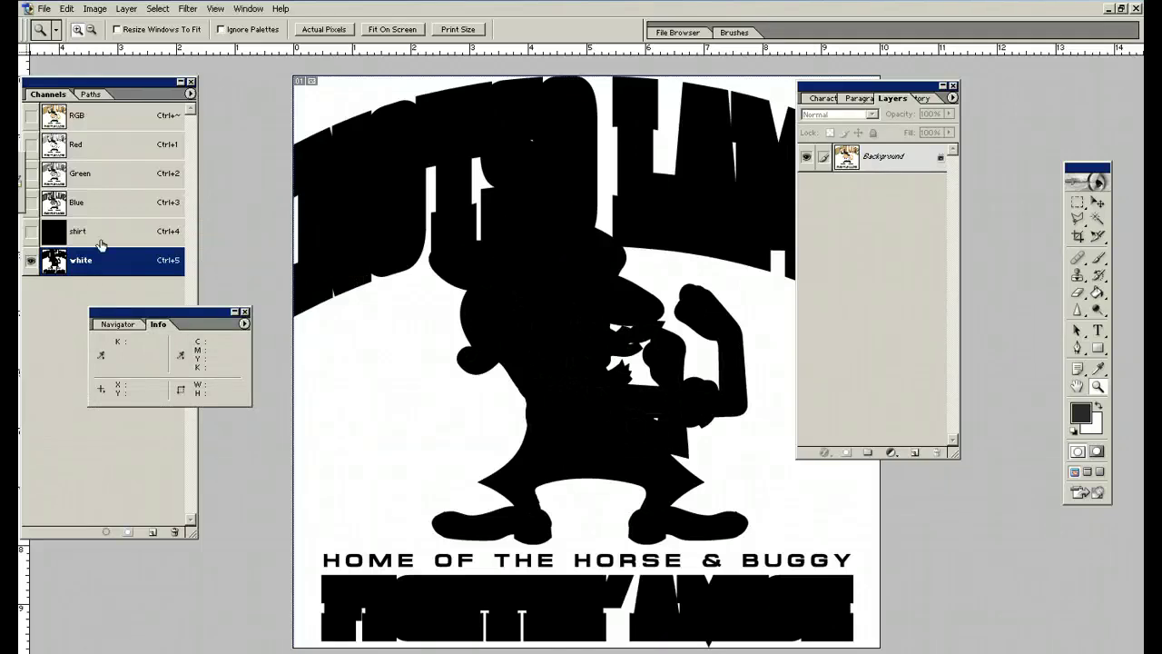
pyautogui.click(57, 116)
# Step: Select the tan lettering with Color Range and save it as a new channel
pyautogui.click(95, 8)
pyautogui.moveTo(122, 44)
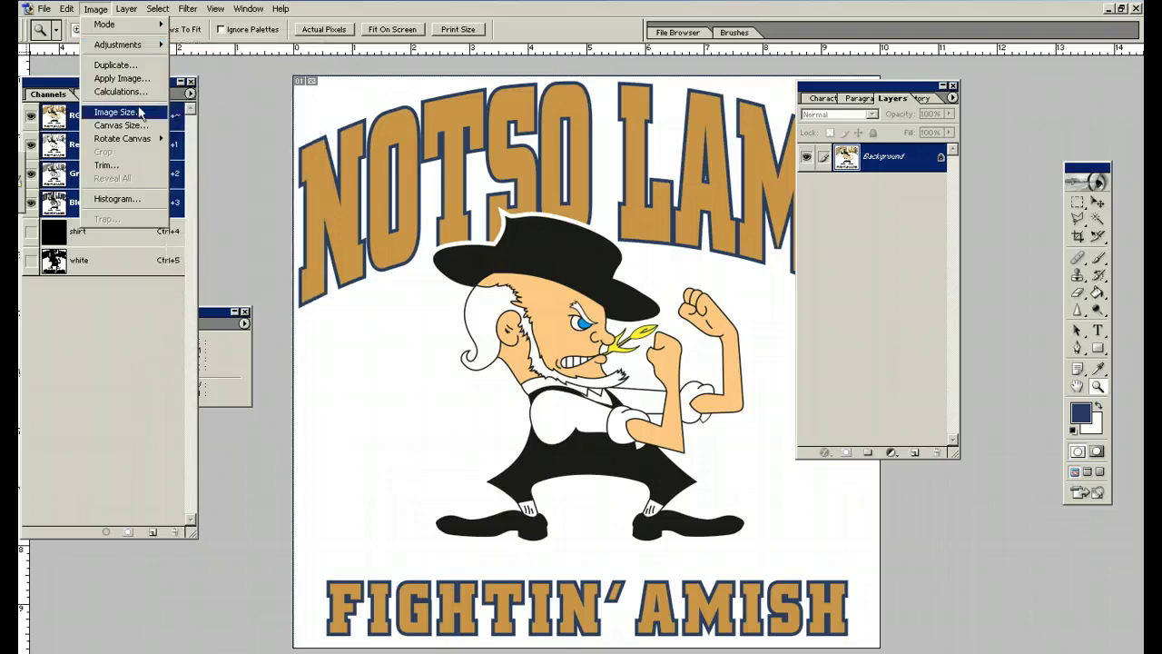
pyautogui.moveTo(156, 9)
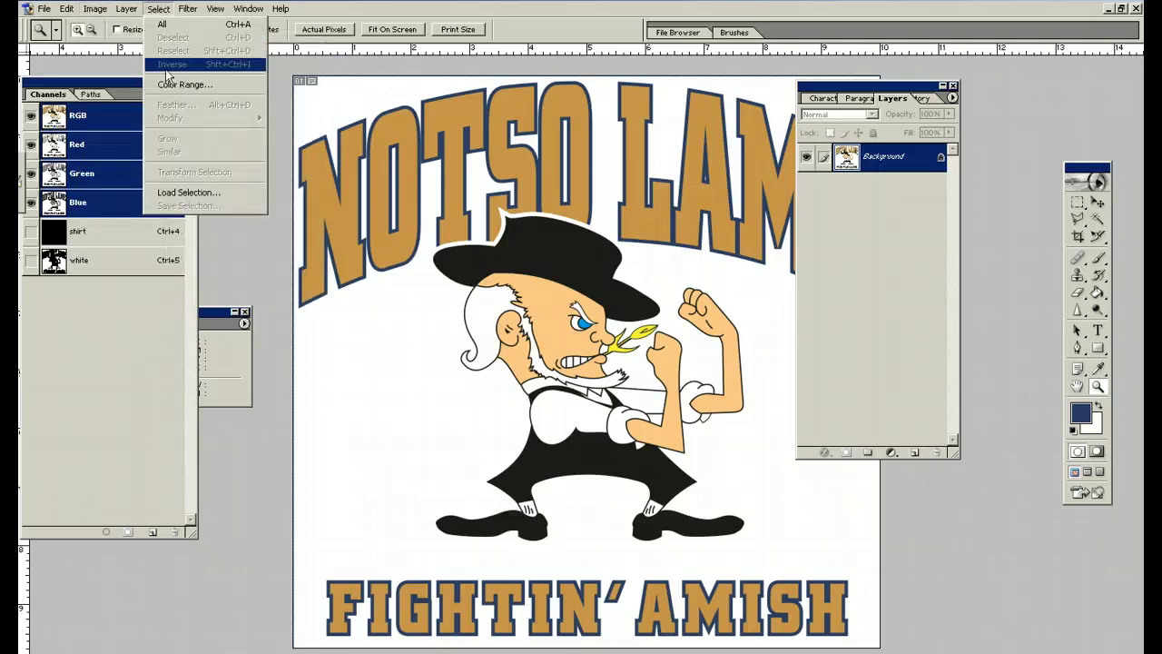
pyautogui.click(173, 85)
pyautogui.click(400, 118)
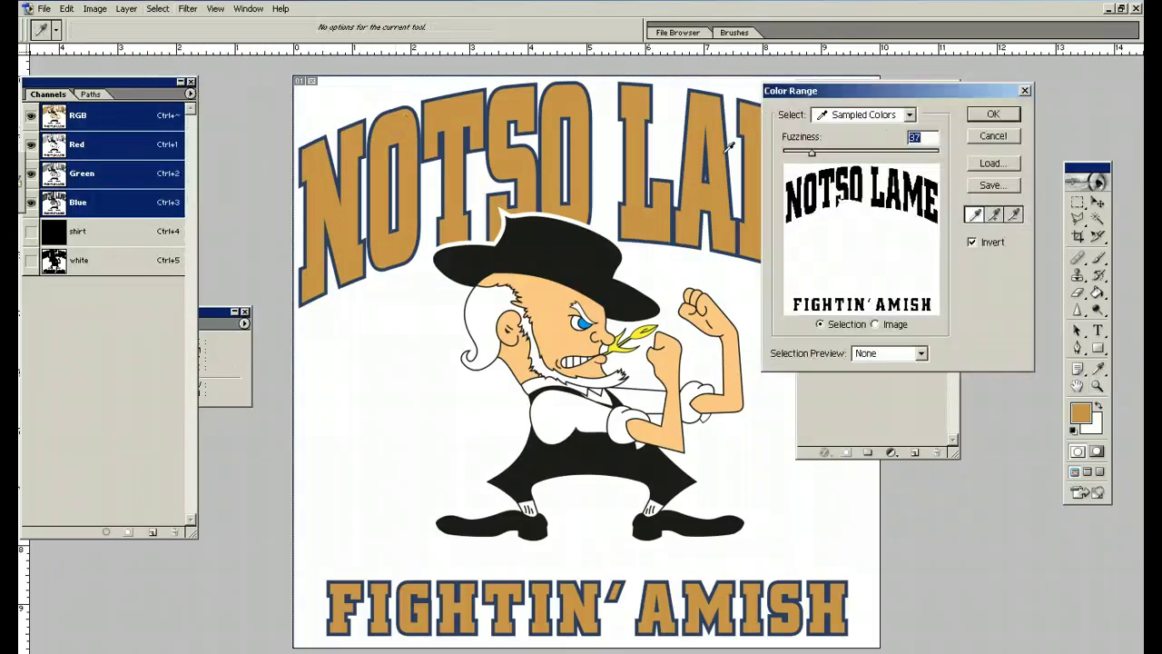
pyautogui.click(1003, 116)
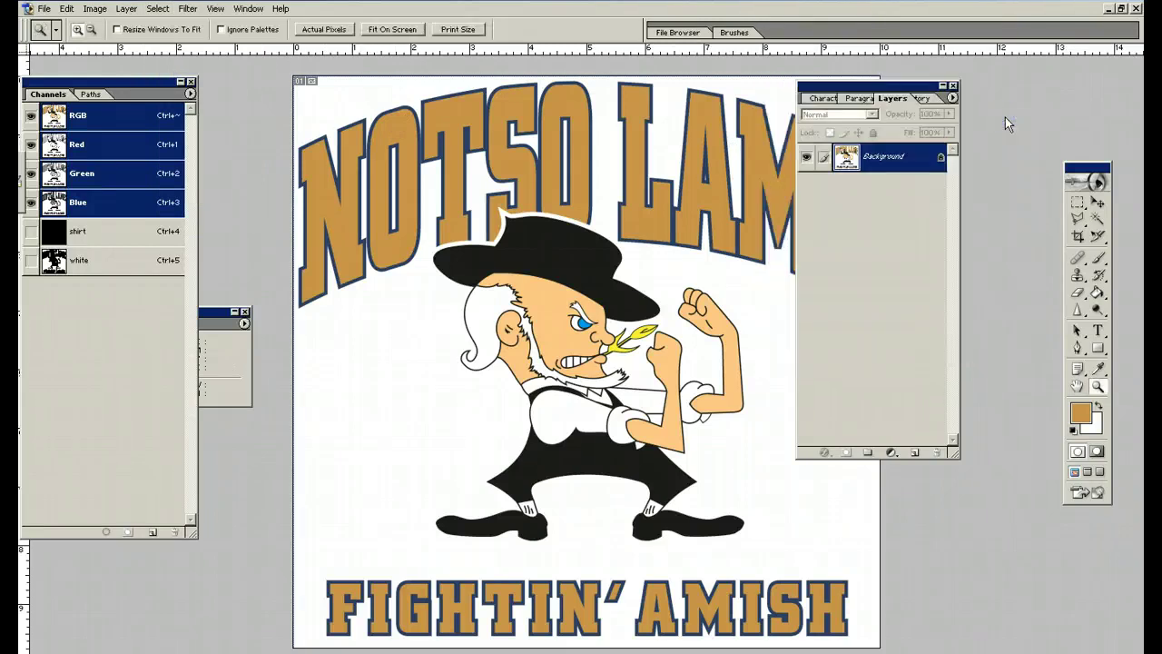
pyautogui.click(129, 533)
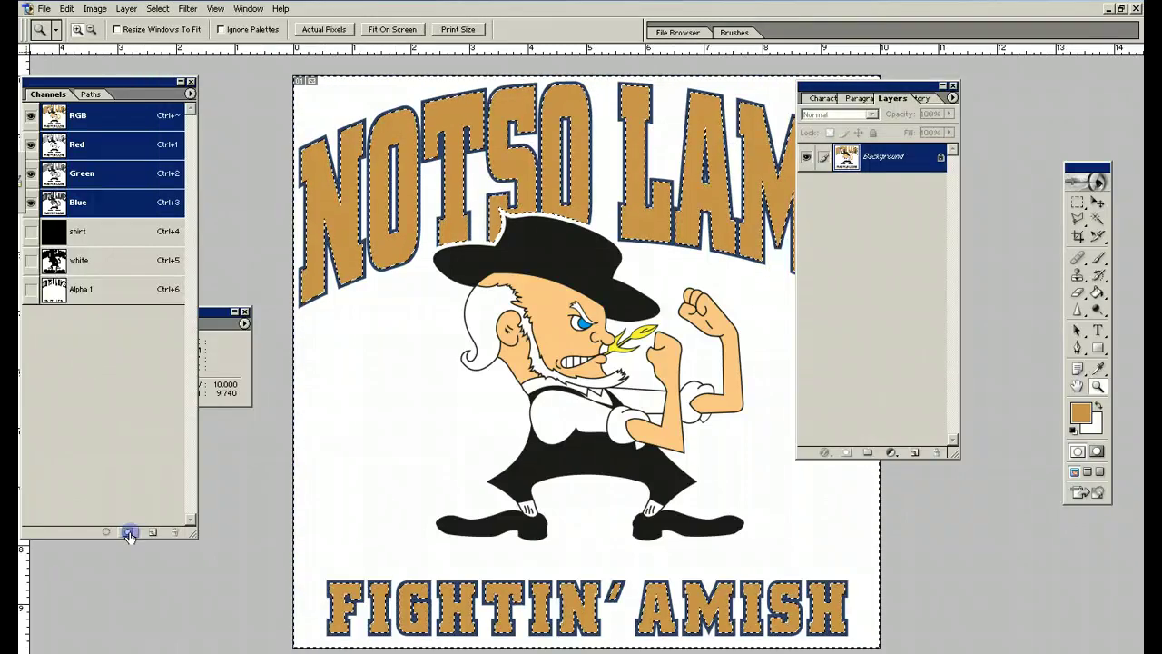
# Step: Make it spot channel 'metallic gold' with dark gold 866C2D ink at 50% solidity
pyautogui.doubleClick(56, 283)
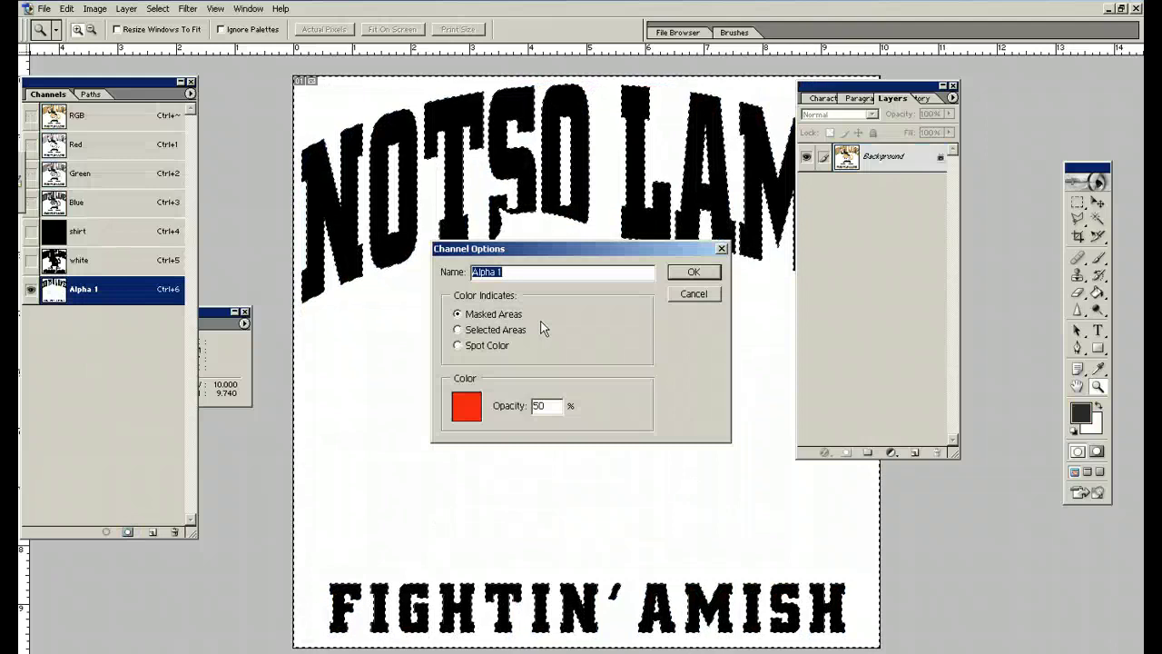
pyautogui.write('meta')
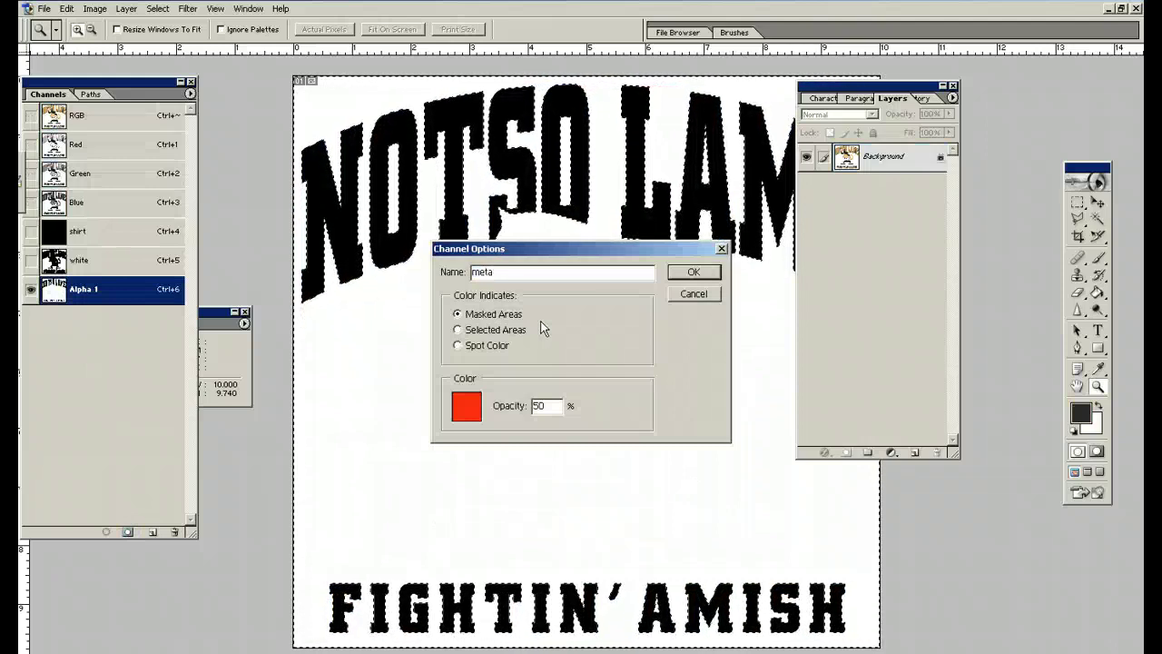
pyautogui.write('llic gold')
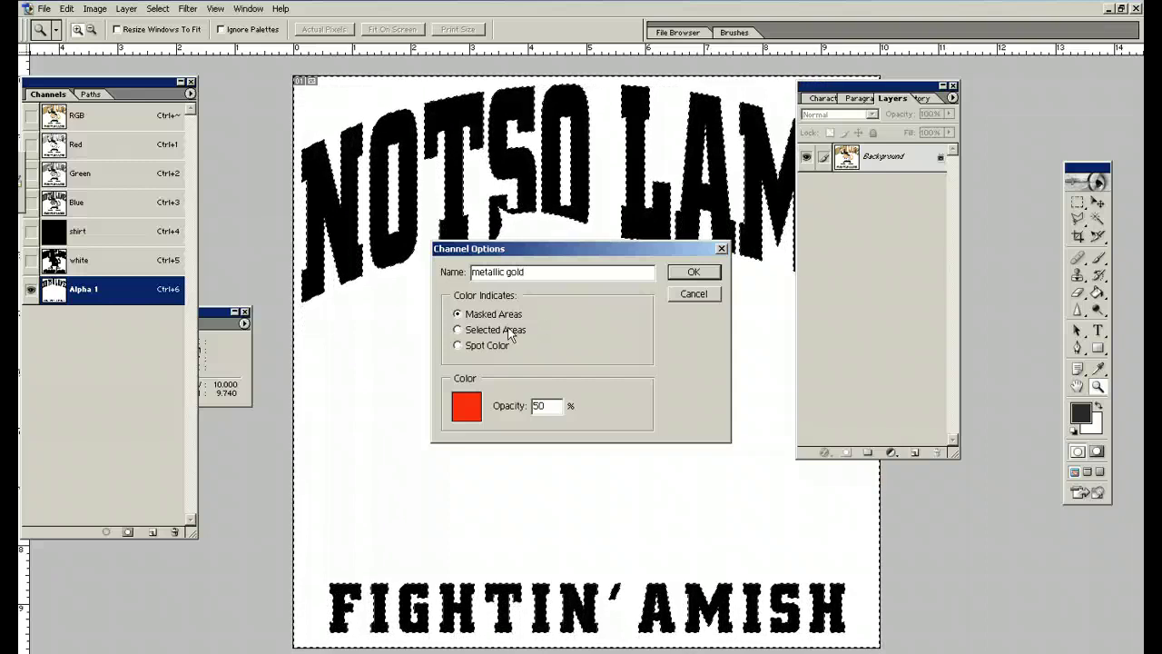
pyautogui.click(459, 345)
pyautogui.click(469, 405)
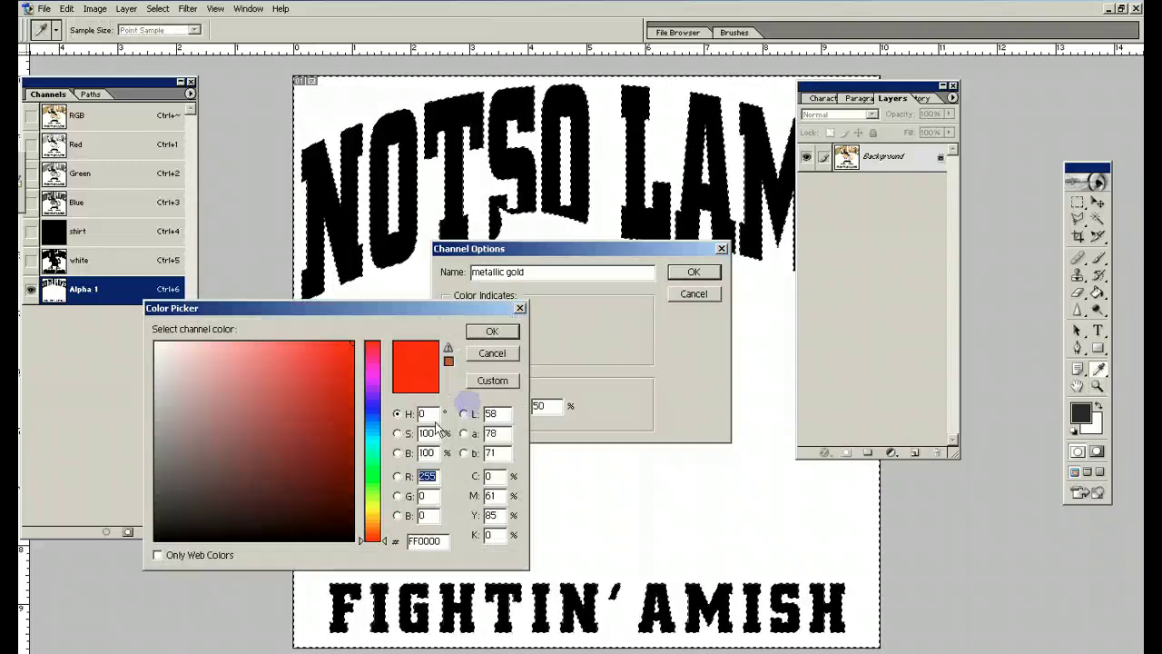
pyautogui.click(377, 518)
pyautogui.click(300, 437)
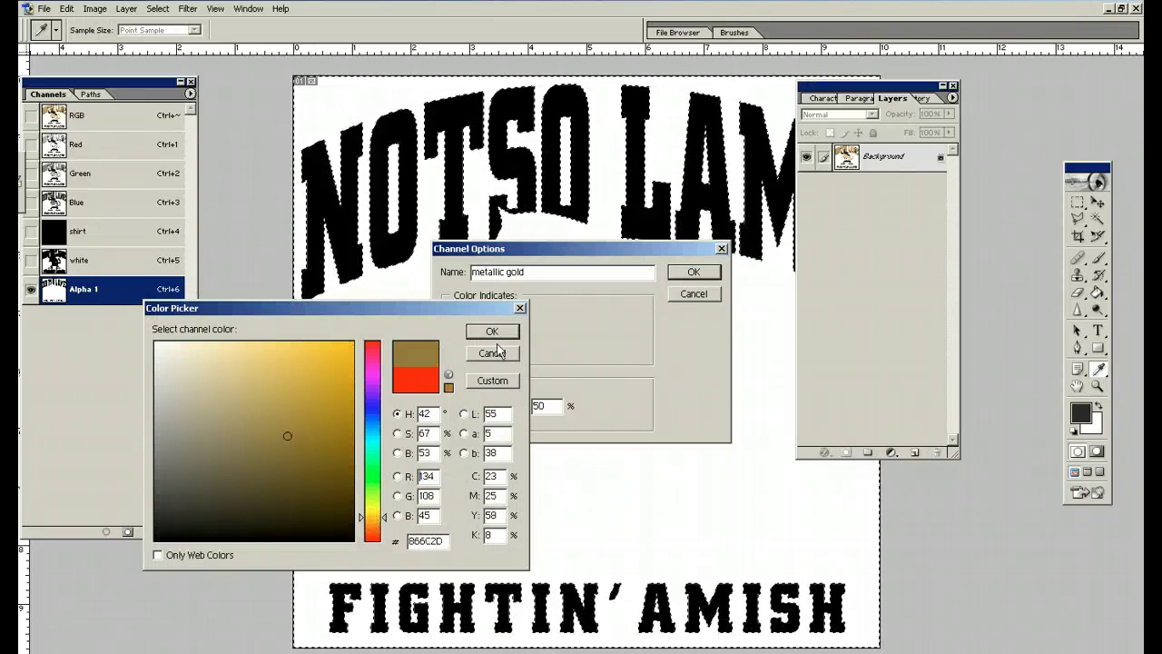
pyautogui.click(491, 332)
pyautogui.write('5')
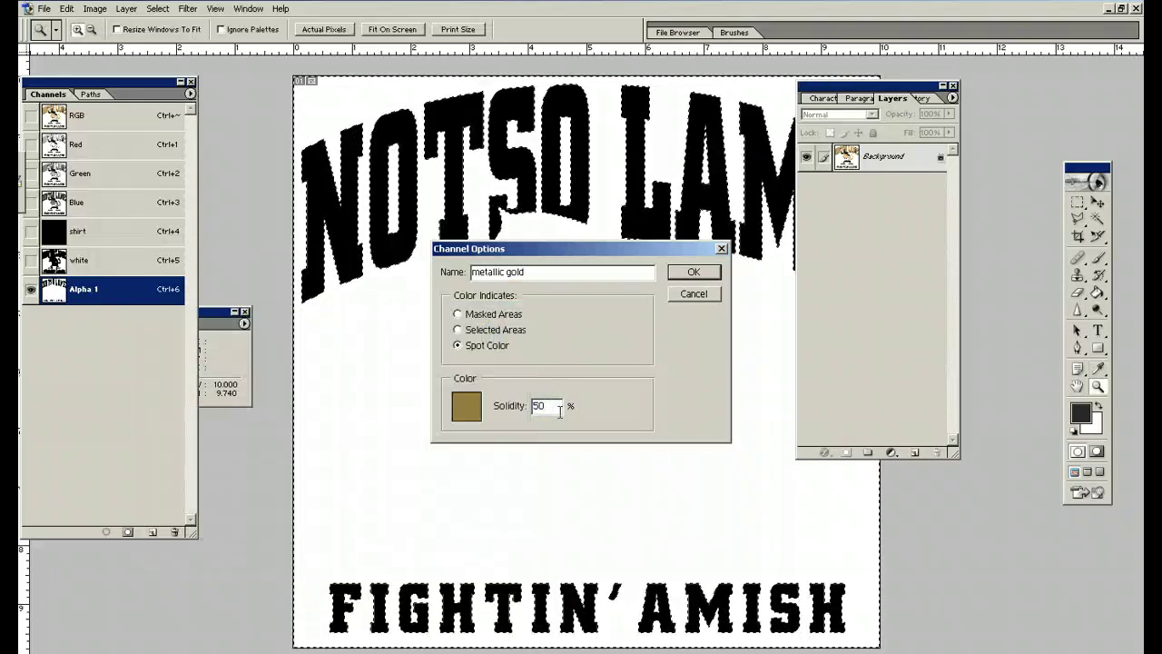
pyautogui.click(694, 271)
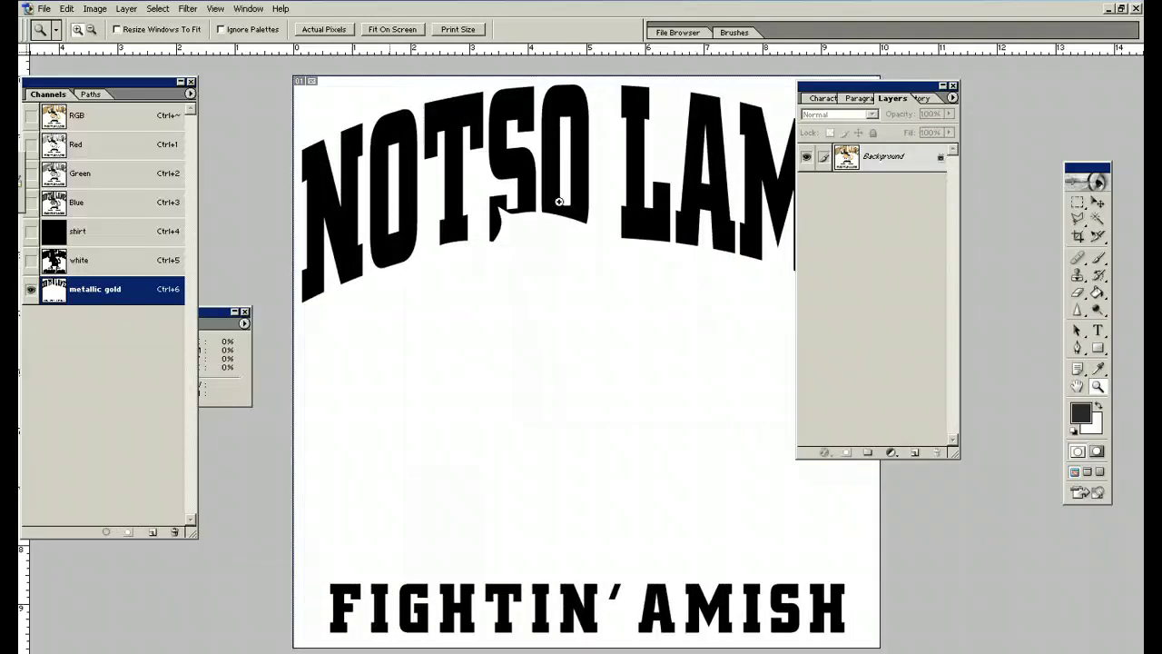
# Step: From the RGB composite, Color Range select the black hat at fuzziness 50
pyautogui.click(92, 121)
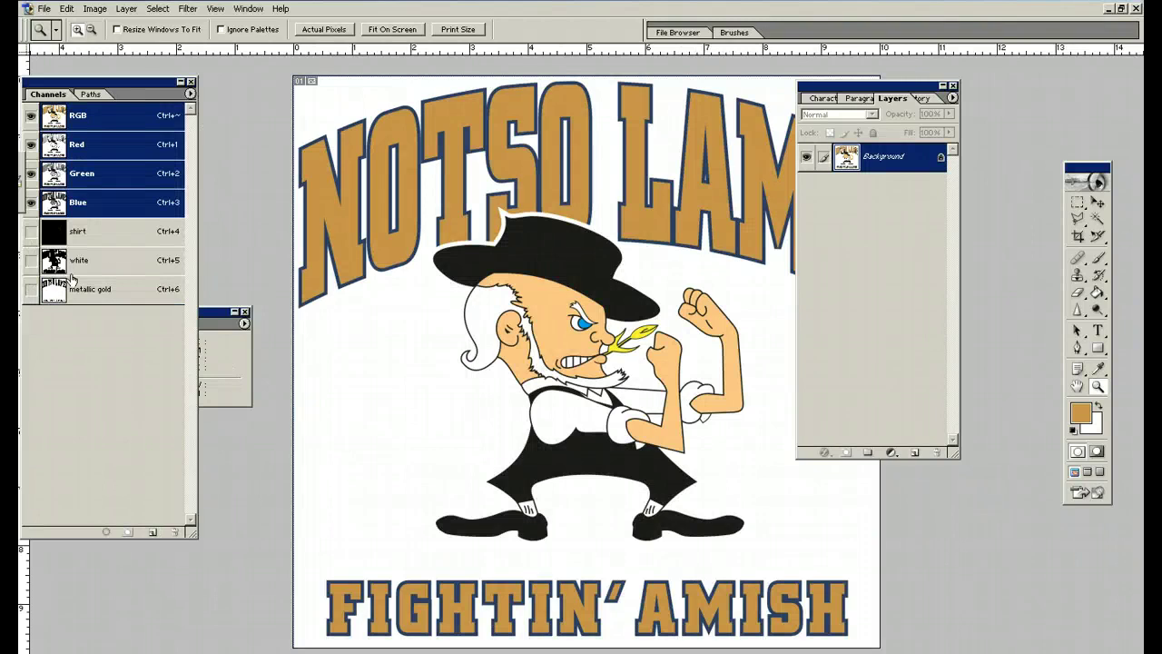
pyautogui.click(158, 9)
pyautogui.click(185, 84)
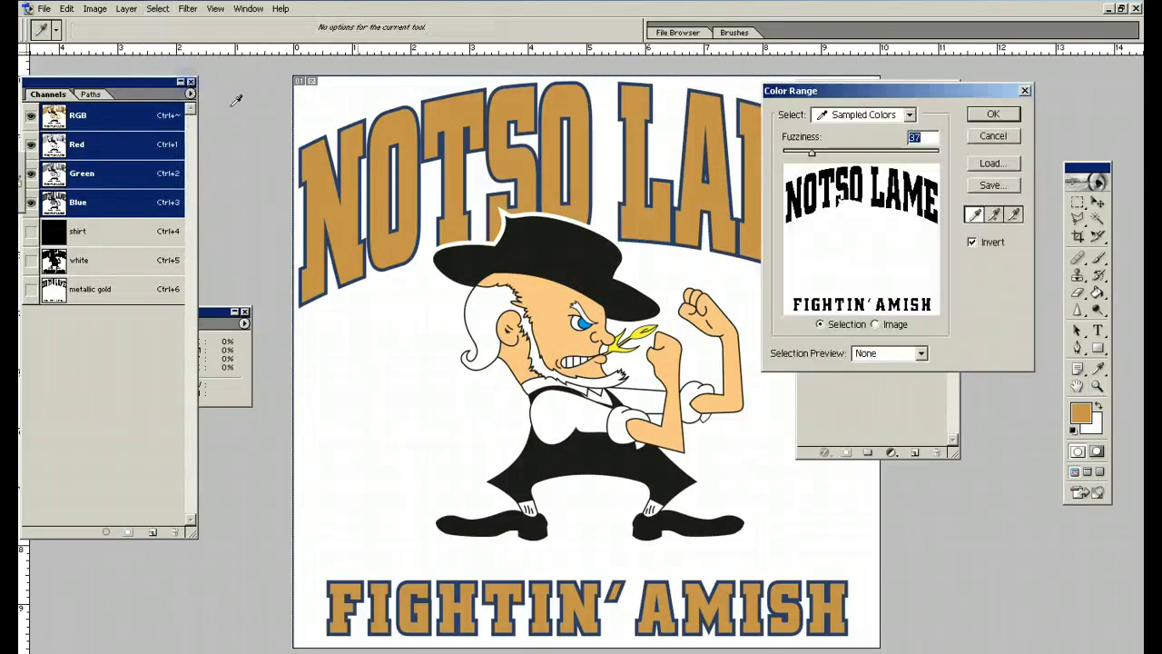
pyautogui.click(529, 241)
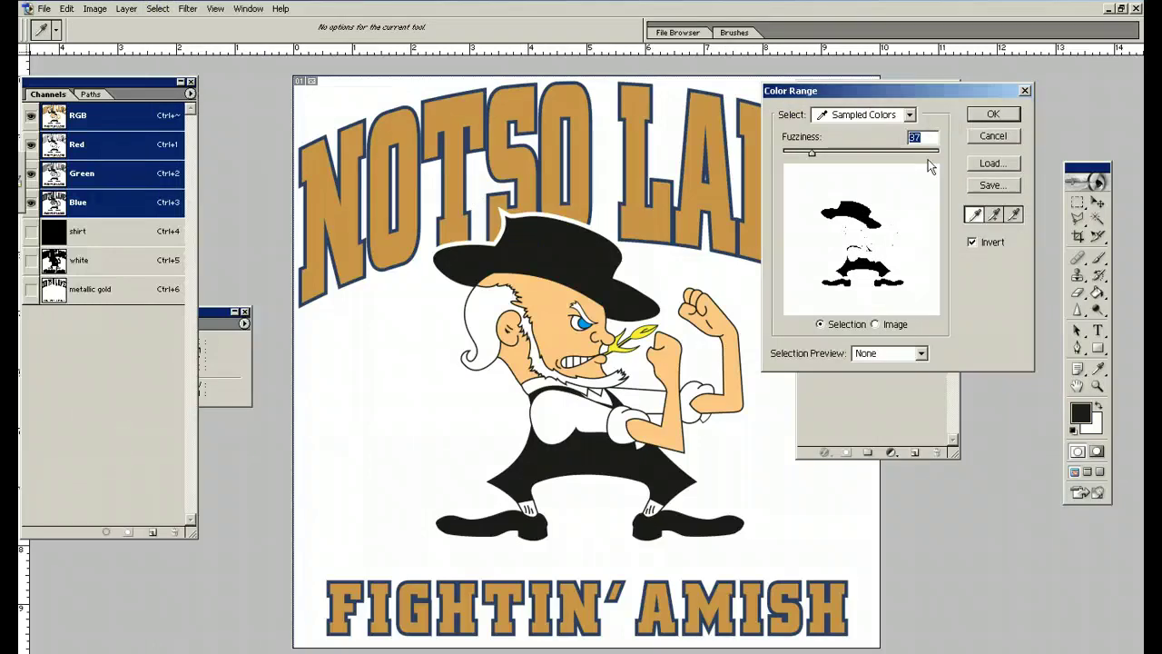
pyautogui.moveTo(809, 154); pyautogui.dragTo(843, 153)
pyautogui.click(994, 115)
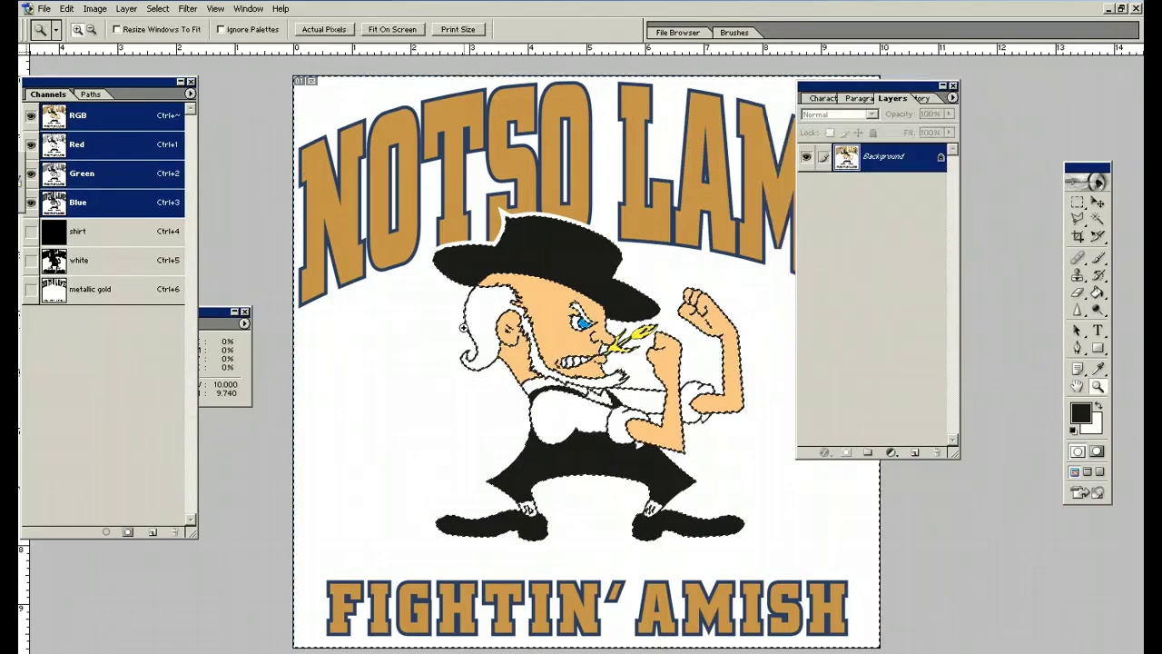
# Step: Save the selection as a channel and make it near-black 070000 spot channel 'black'
pyautogui.click(128, 532)
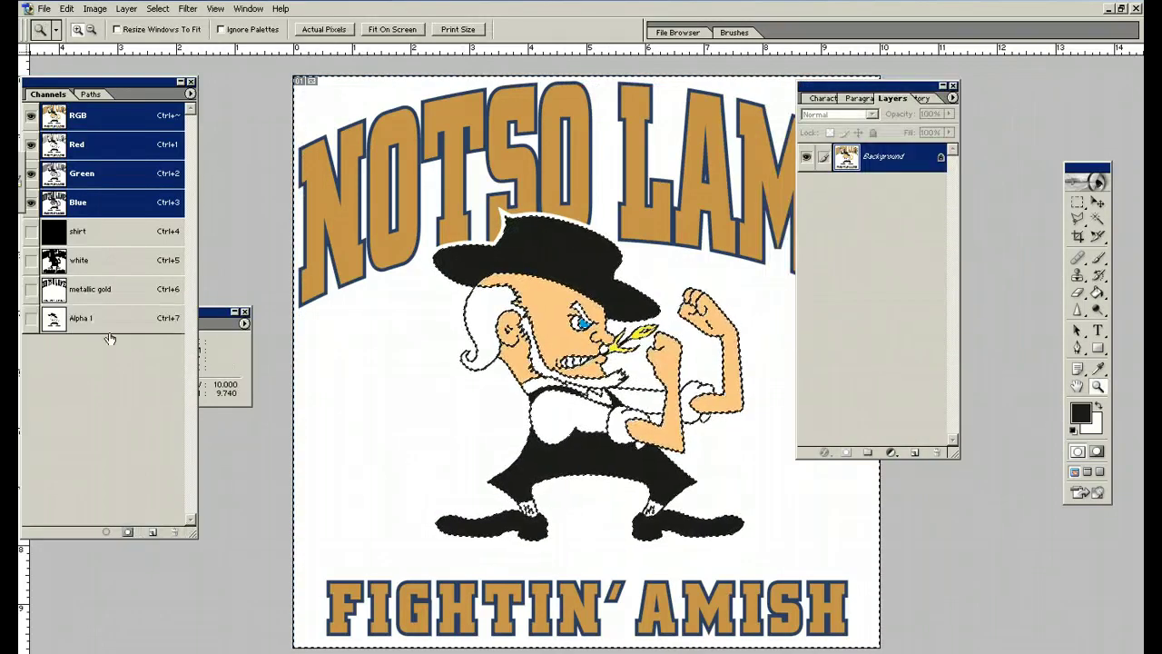
pyautogui.doubleClick(71, 318)
pyautogui.write('v')
pyautogui.press('BackSpace')
pyautogui.write('bla')
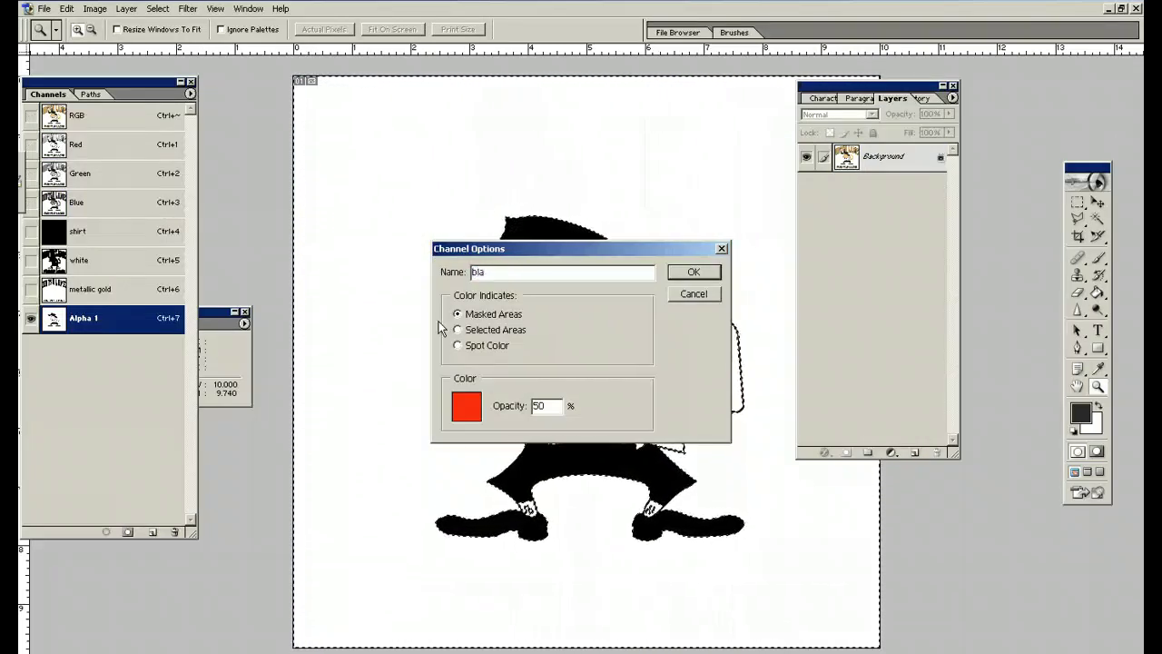
pyautogui.write('ck')
pyautogui.click(466, 346)
pyautogui.doubleClick(544, 406)
pyautogui.write('5')
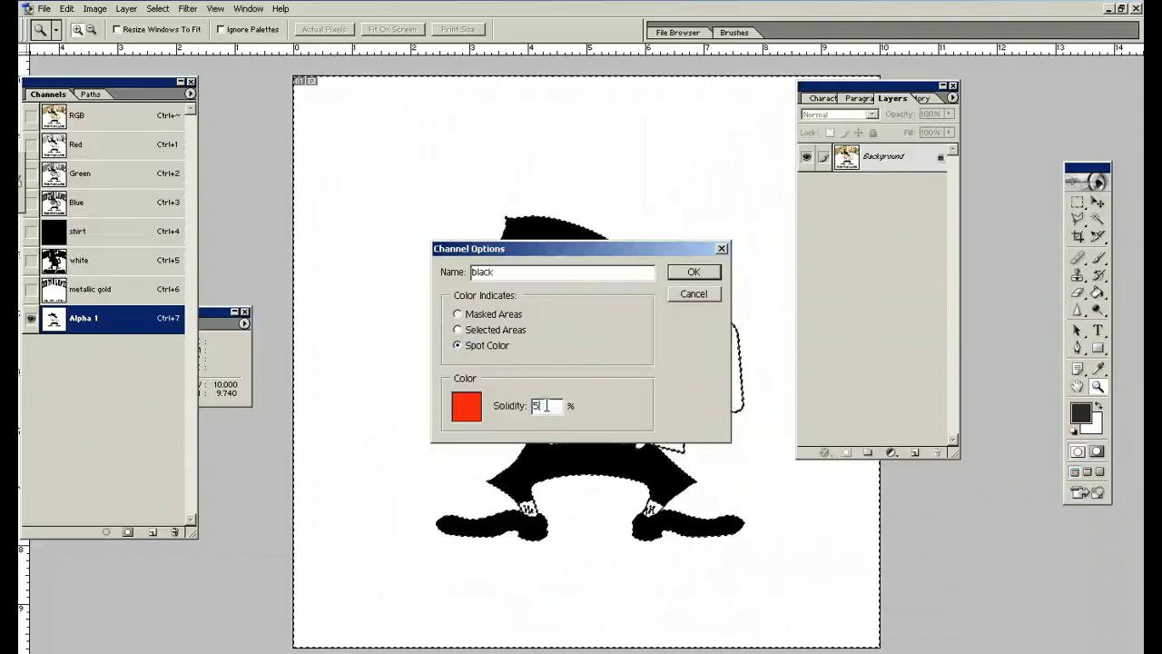
pyautogui.click(467, 405)
pyautogui.click(352, 536)
pyautogui.click(492, 331)
pyautogui.click(690, 272)
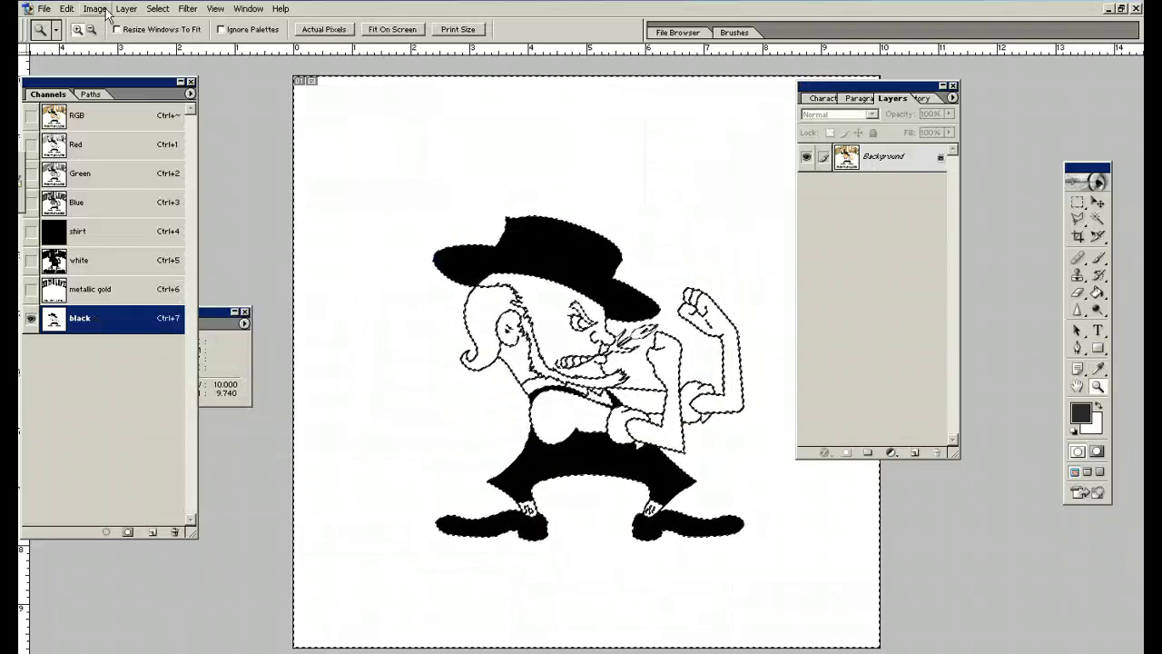
# Step: From the RGB composite, Color Range select the mascot's blue eye colour
pyautogui.click(75, 115)
pyautogui.click(96, 8)
pyautogui.moveTo(118, 45)
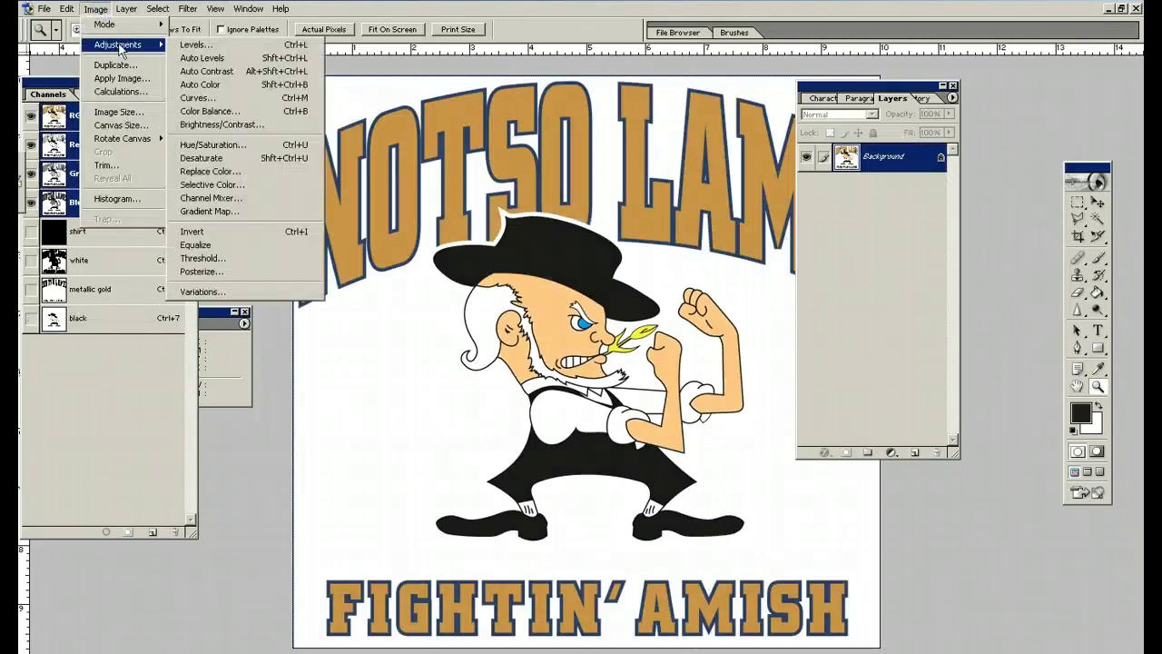
pyautogui.moveTo(159, 8)
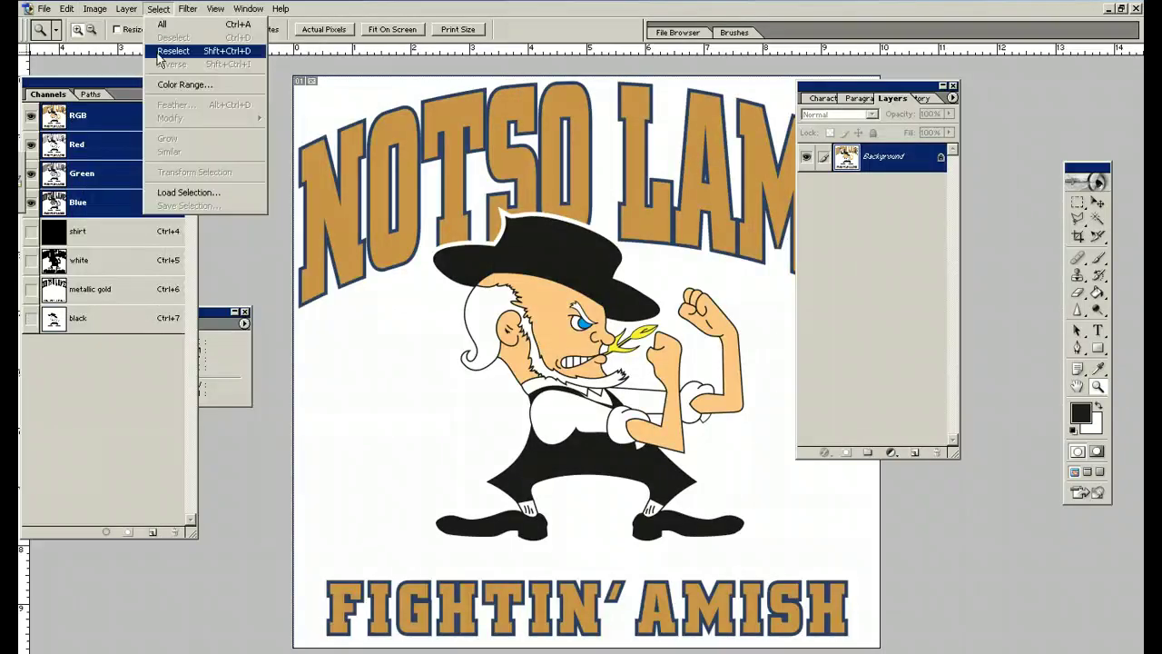
pyautogui.click(165, 85)
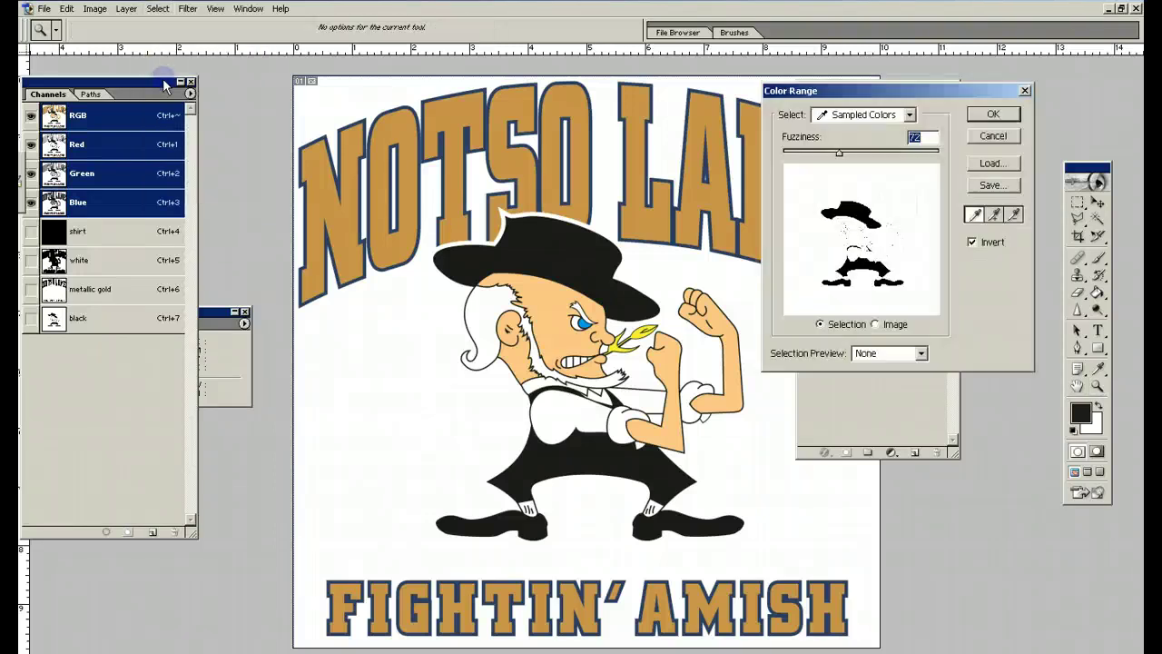
pyautogui.click(581, 322)
pyautogui.click(976, 116)
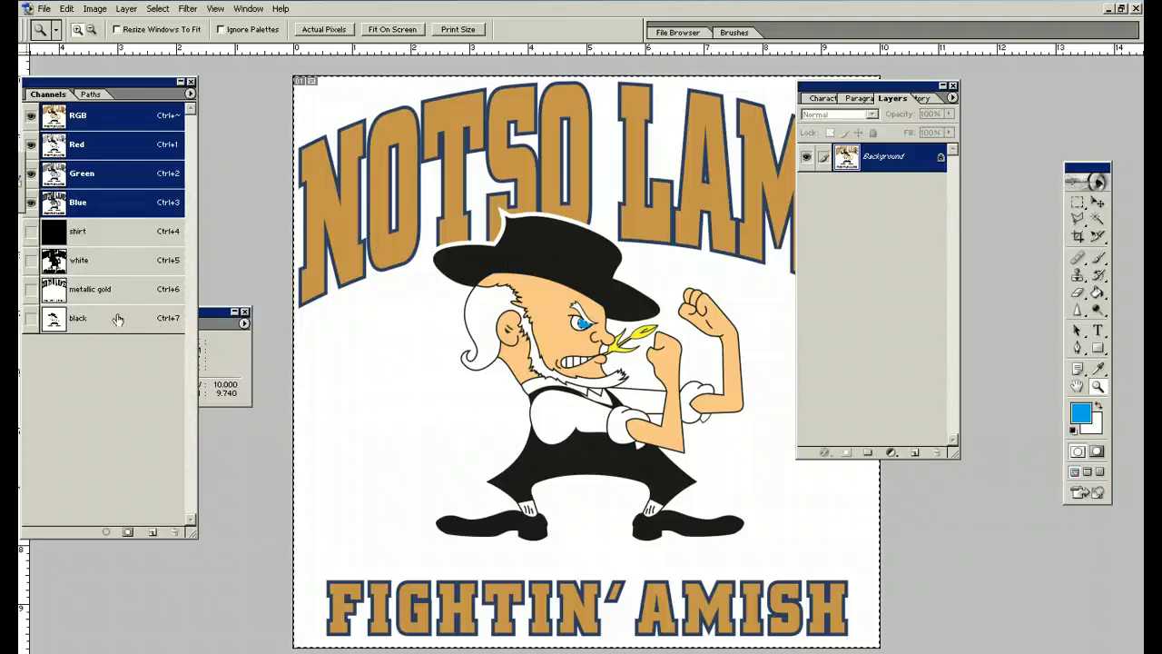
# Step: Save the selection as spot channel 'contact blue' with blue 006CFF ink
pyautogui.click(129, 531)
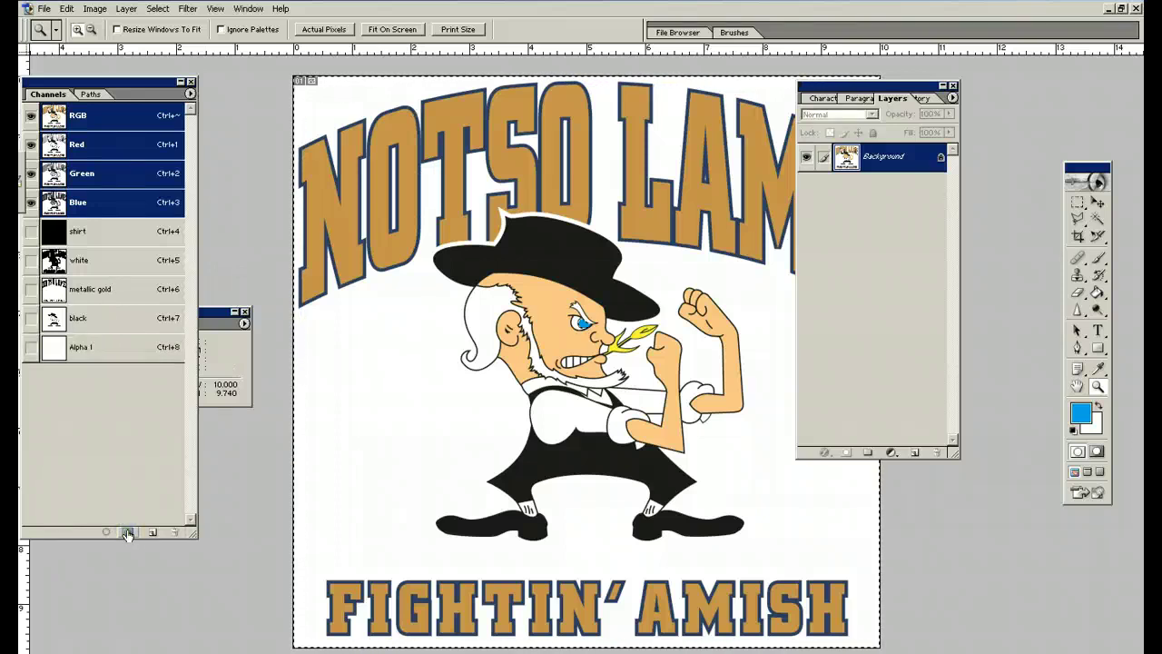
pyautogui.doubleClick(59, 348)
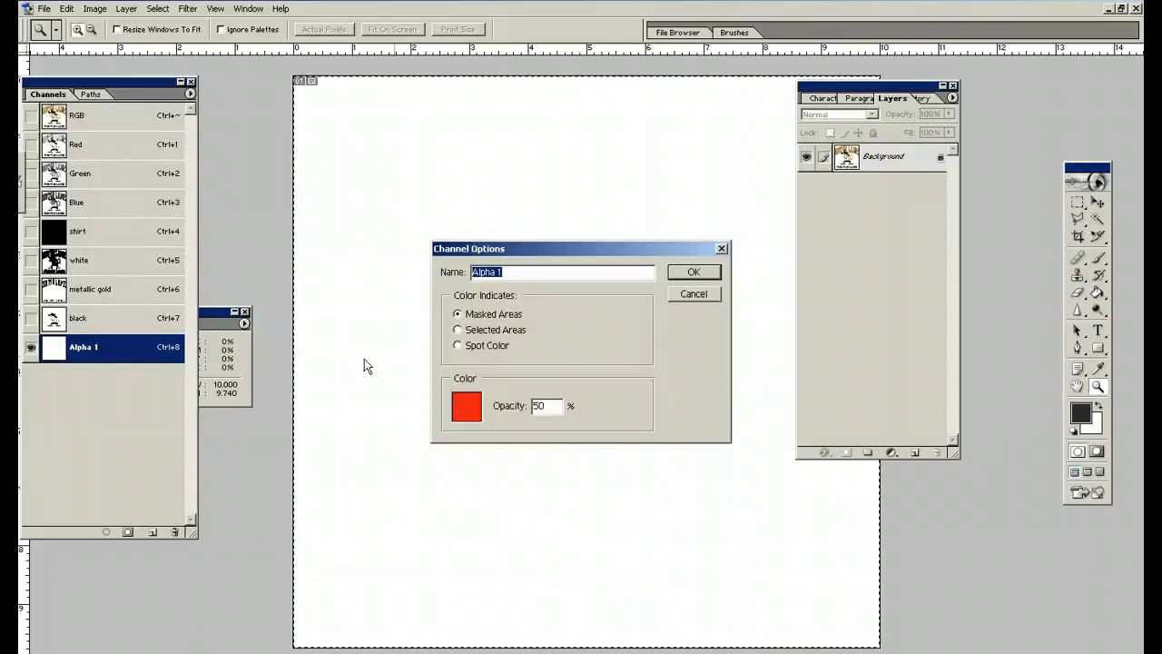
pyautogui.click(457, 345)
pyautogui.click(465, 408)
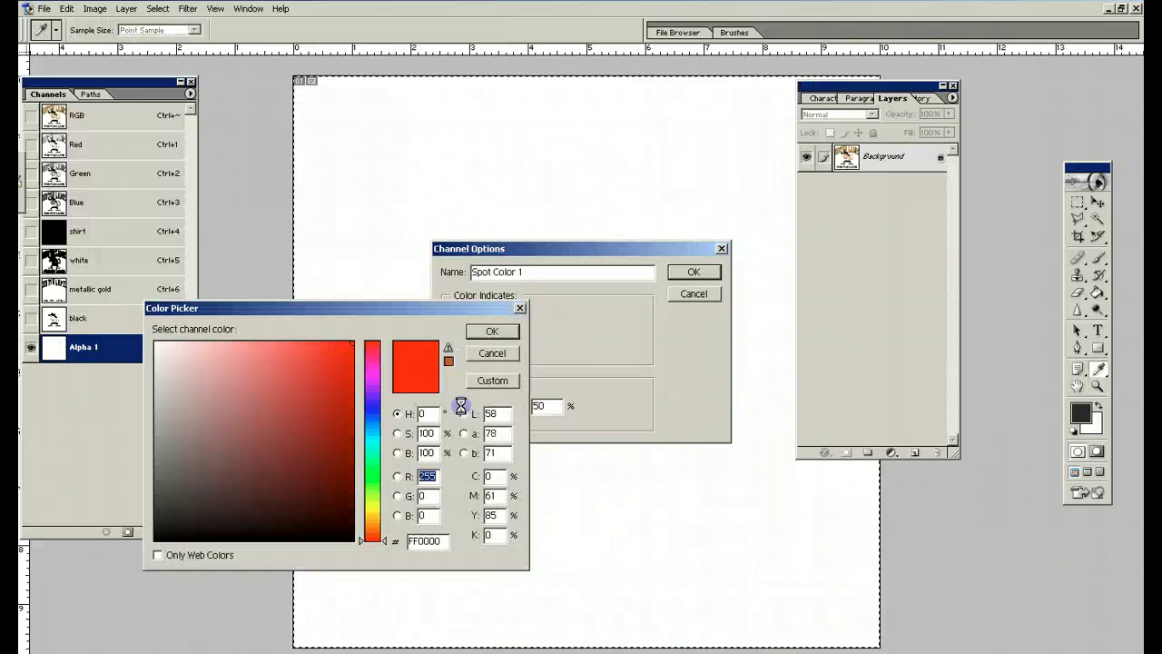
pyautogui.click(373, 422)
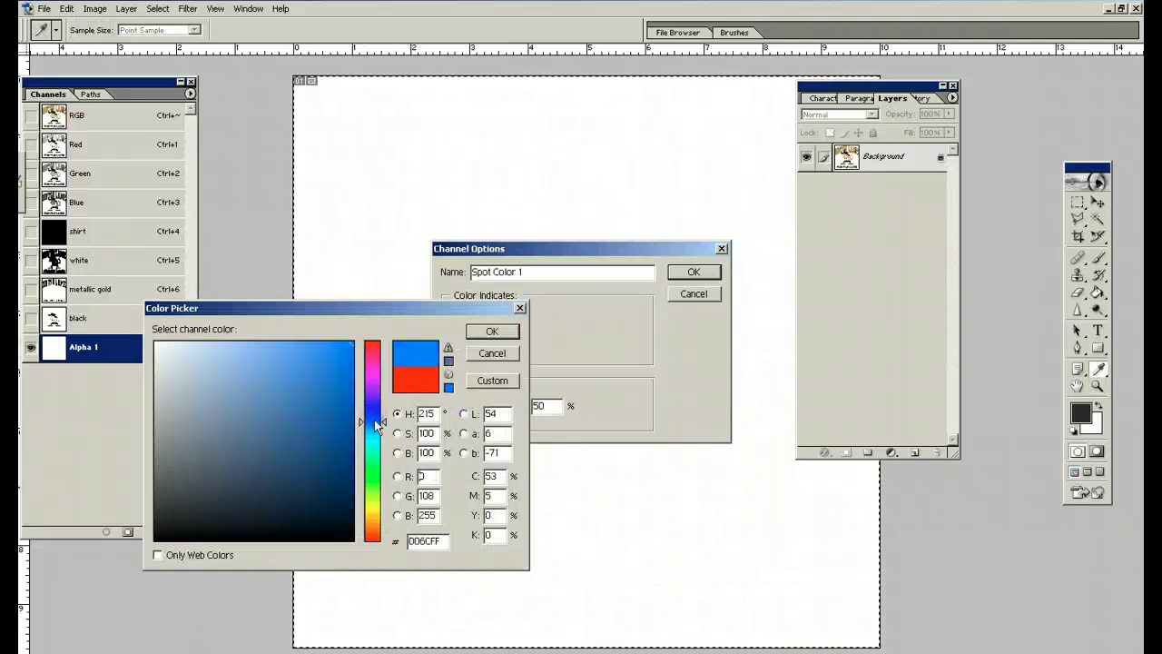
pyautogui.click(473, 332)
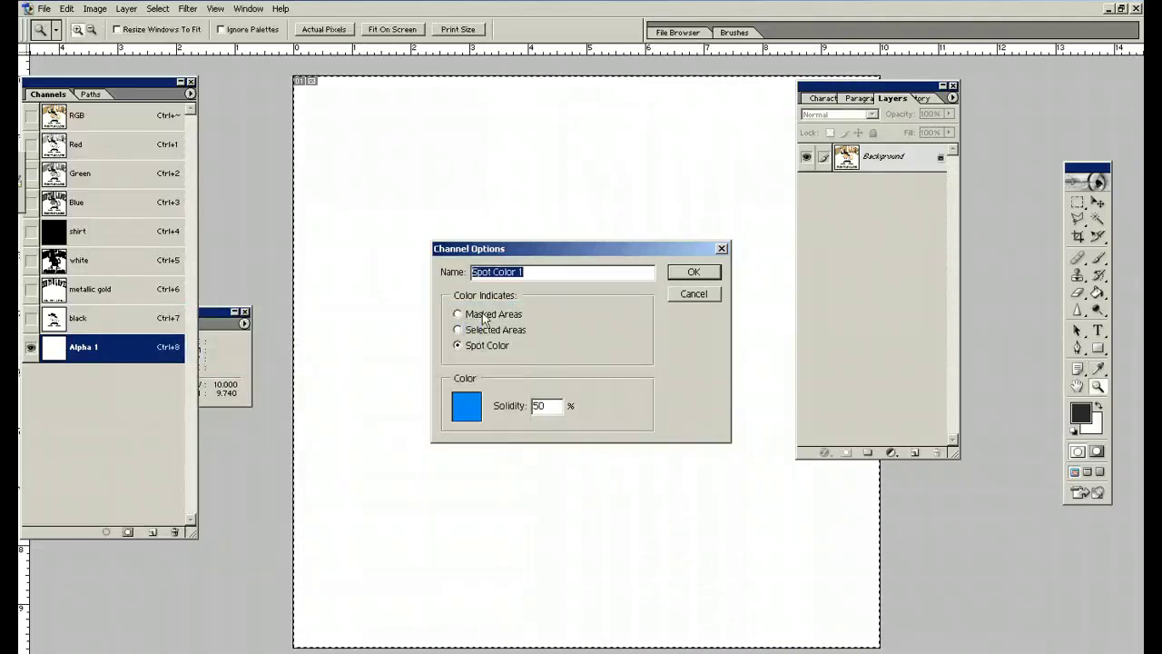
pyautogui.write('Conta')
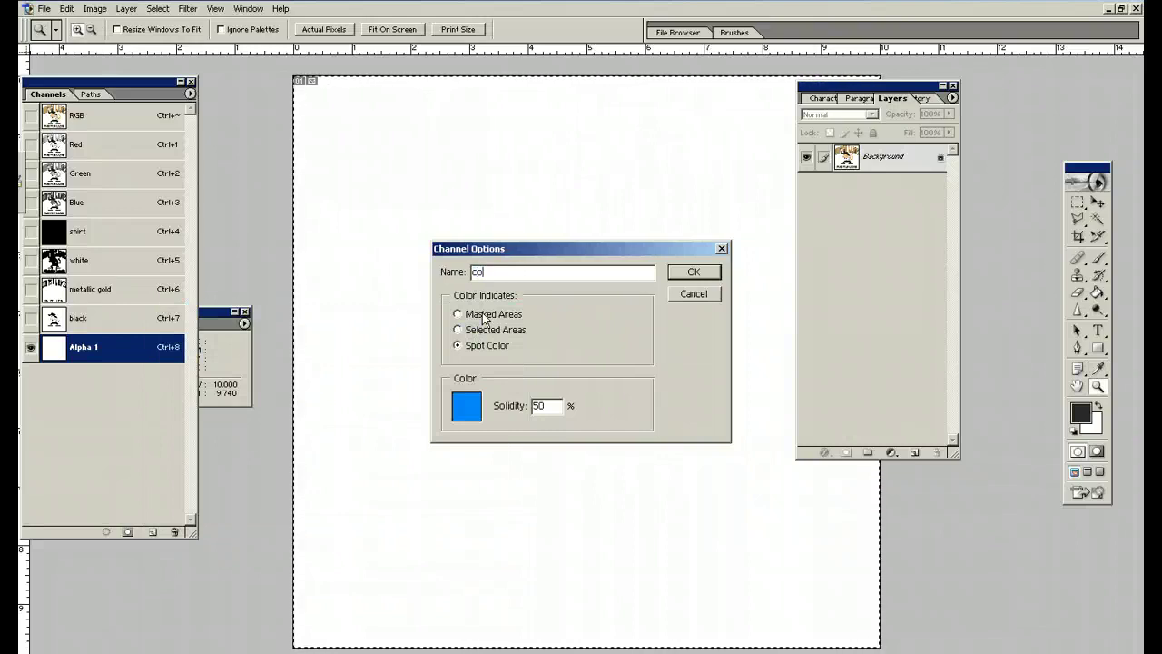
pyautogui.write('t ')
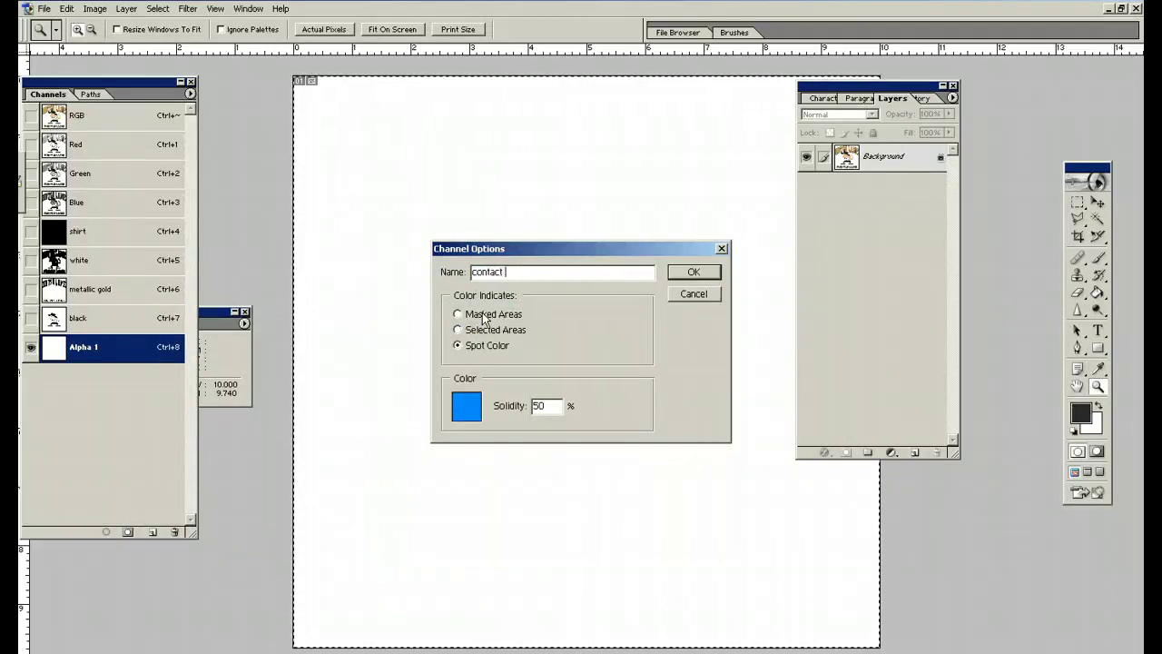
pyautogui.write('blue')
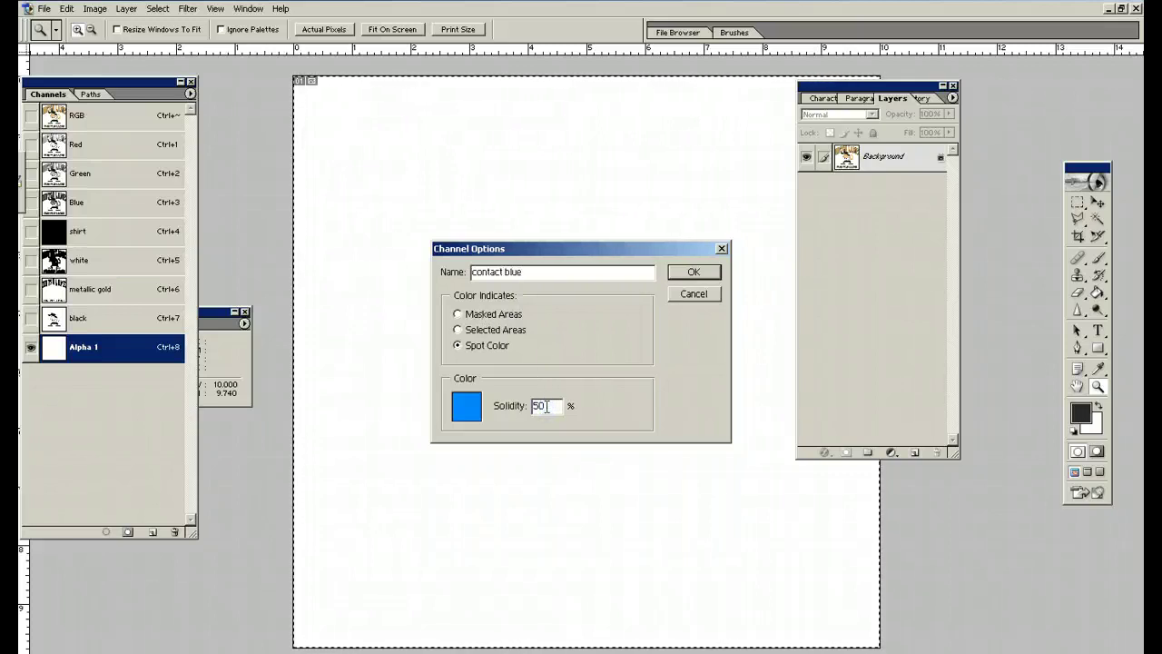
pyautogui.click(693, 271)
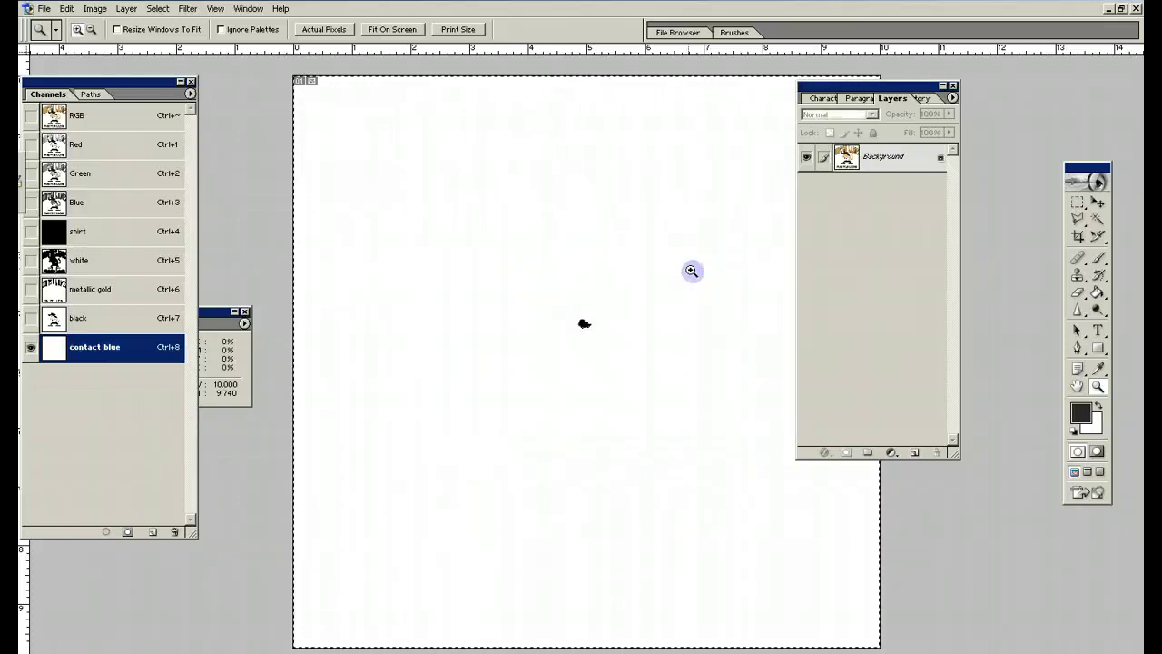
pyautogui.click(177, 117)
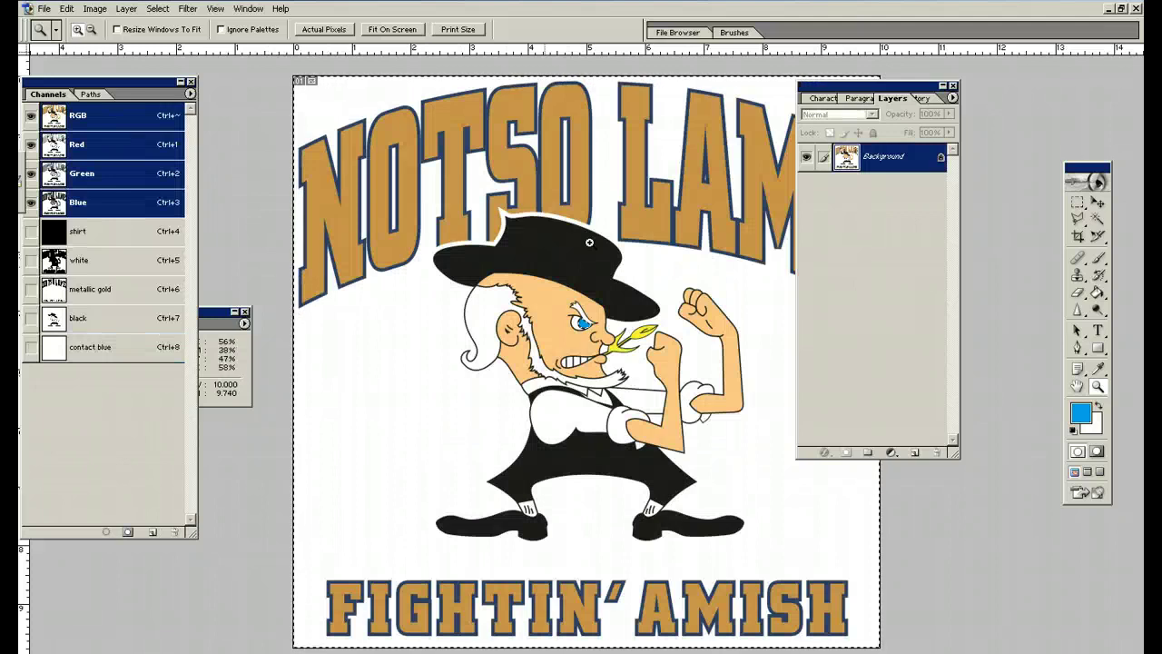
# Step: Color Range select the yellow leaf, save it as Alpha 1, then deselect
pyautogui.hotkey('ctrl', 'd')
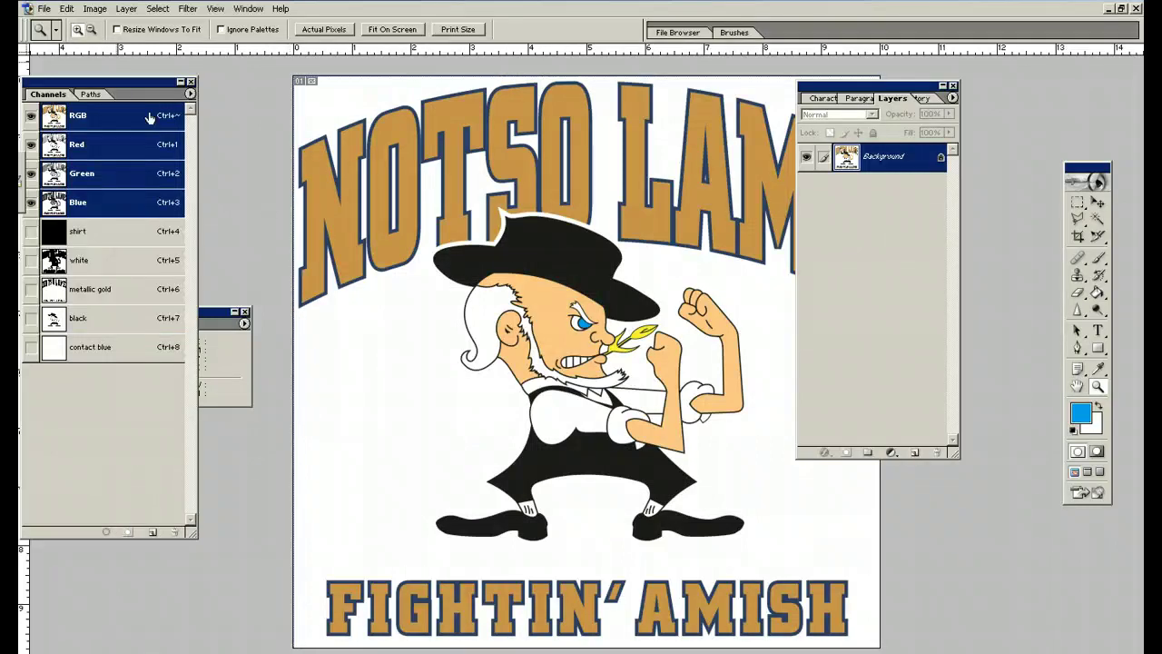
pyautogui.click(157, 9)
pyautogui.click(178, 86)
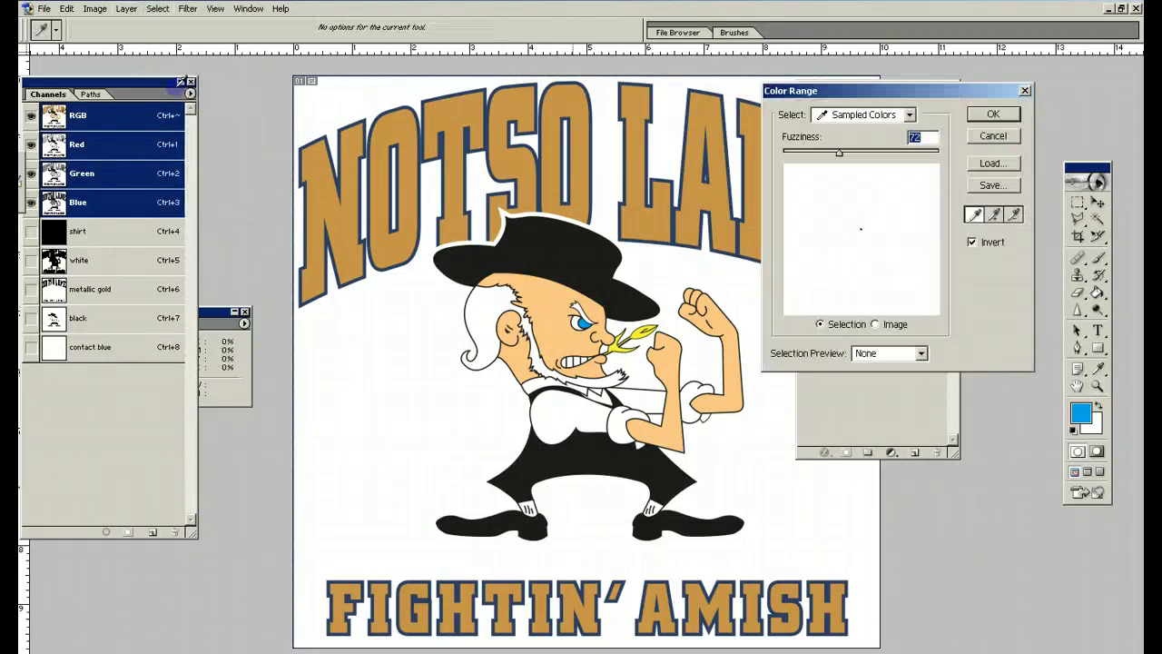
pyautogui.click(611, 348)
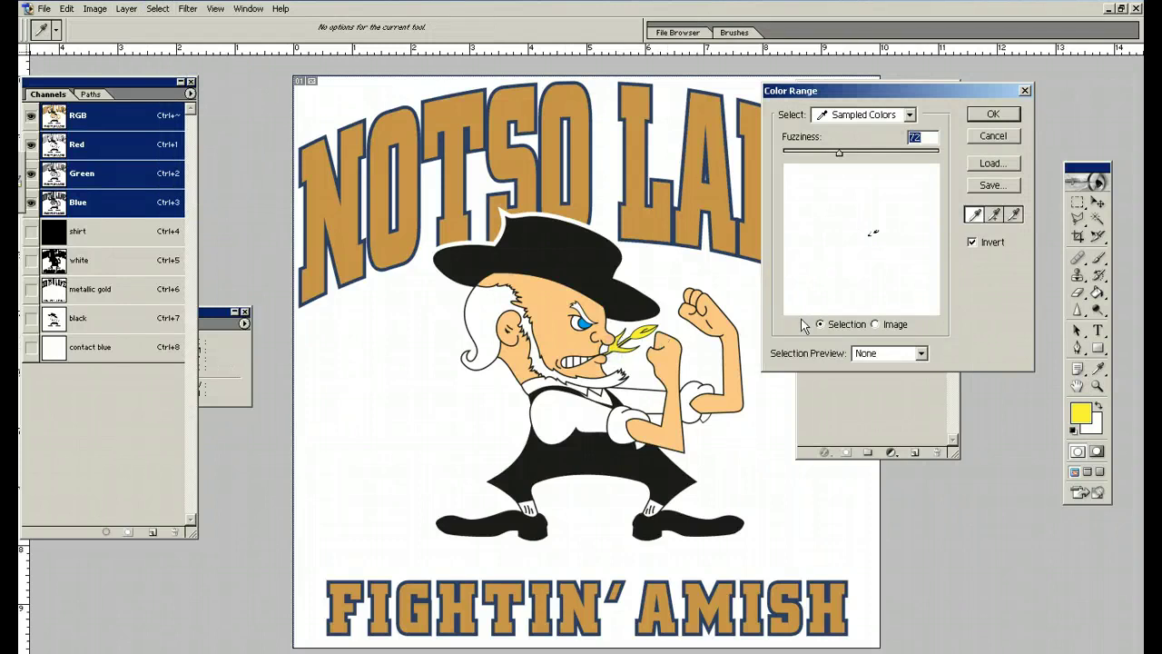
pyautogui.click(991, 114)
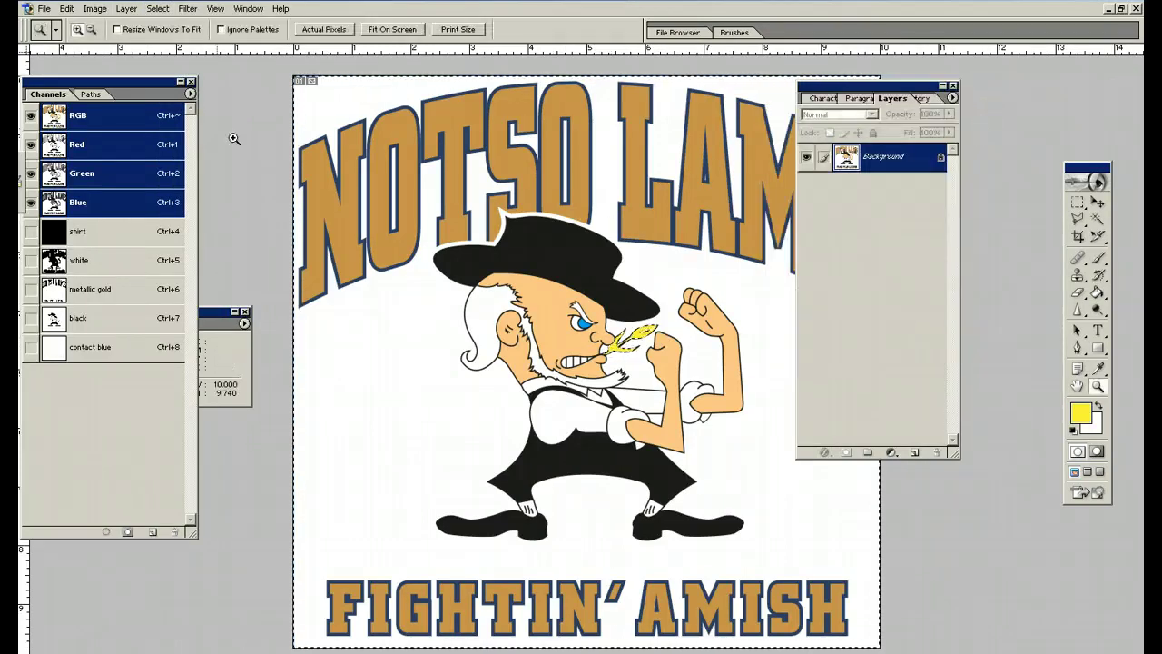
pyautogui.click(129, 531)
pyautogui.hotkey('ctrl', 'd')
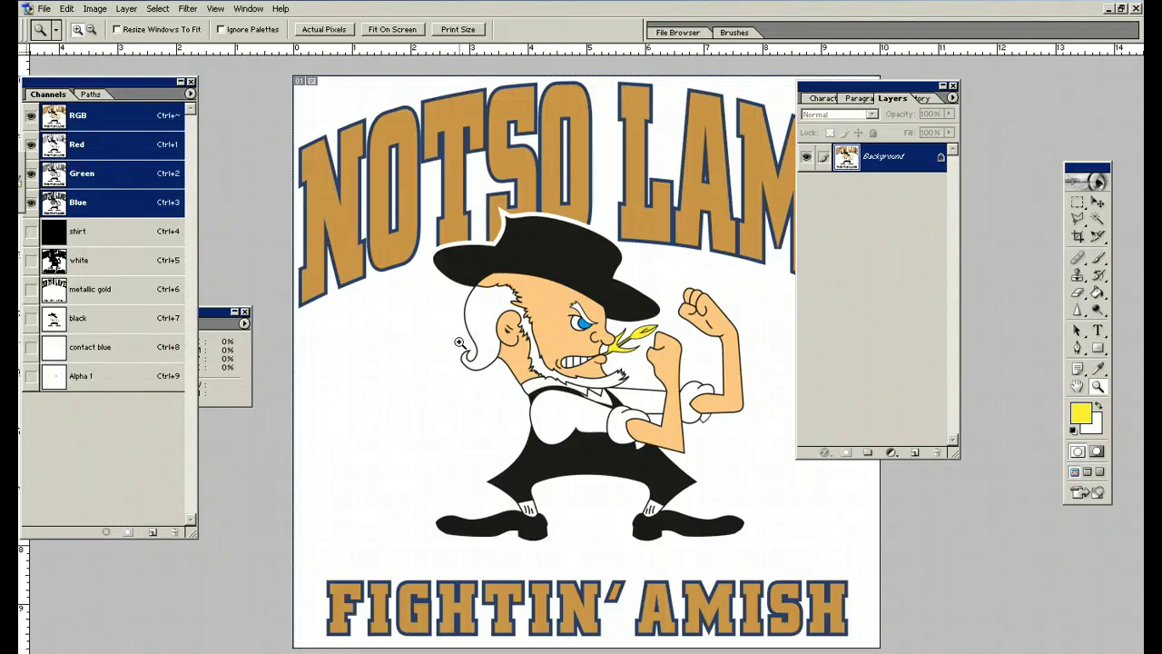
# Step: Make Alpha 1 a spot channel named 'yellow' with yellow ink FFF000 at 5% solidity
pyautogui.doubleClick(55, 377)
pyautogui.click(459, 329)
pyautogui.click(458, 345)
pyautogui.click(560, 405)
pyautogui.press('BackSpace')
pyautogui.click(467, 407)
pyautogui.moveTo(382, 525); pyautogui.dragTo(373, 508)
pyautogui.click(491, 335)
pyautogui.moveTo(473, 271); pyautogui.dragTo(534, 272)
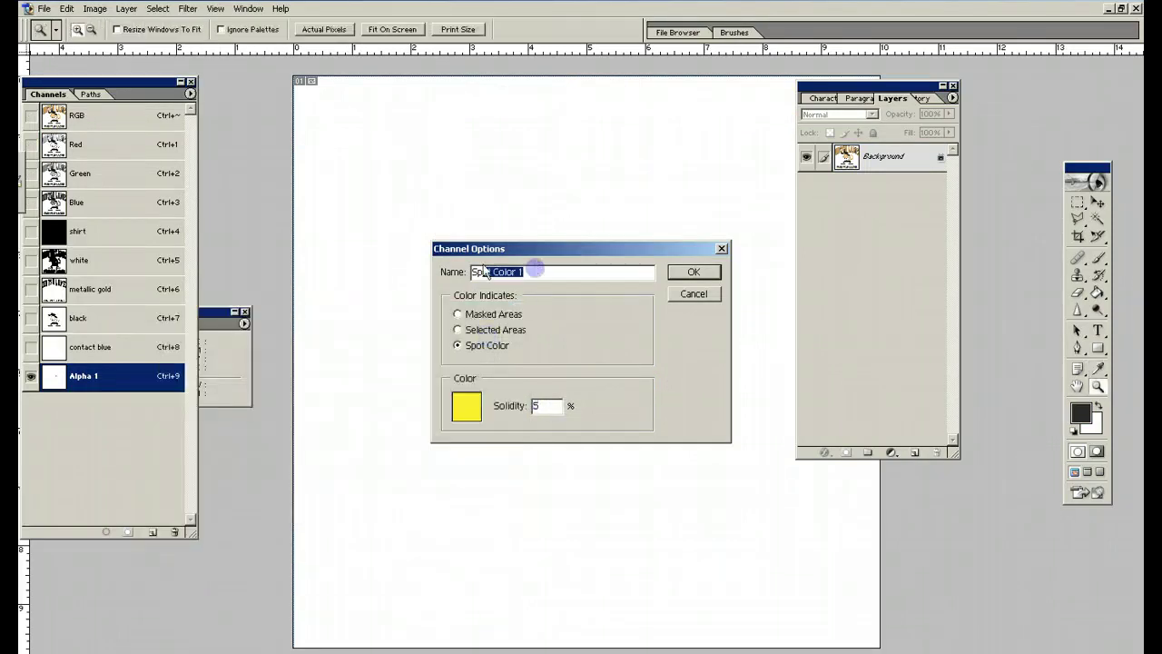
pyautogui.write('Sp')
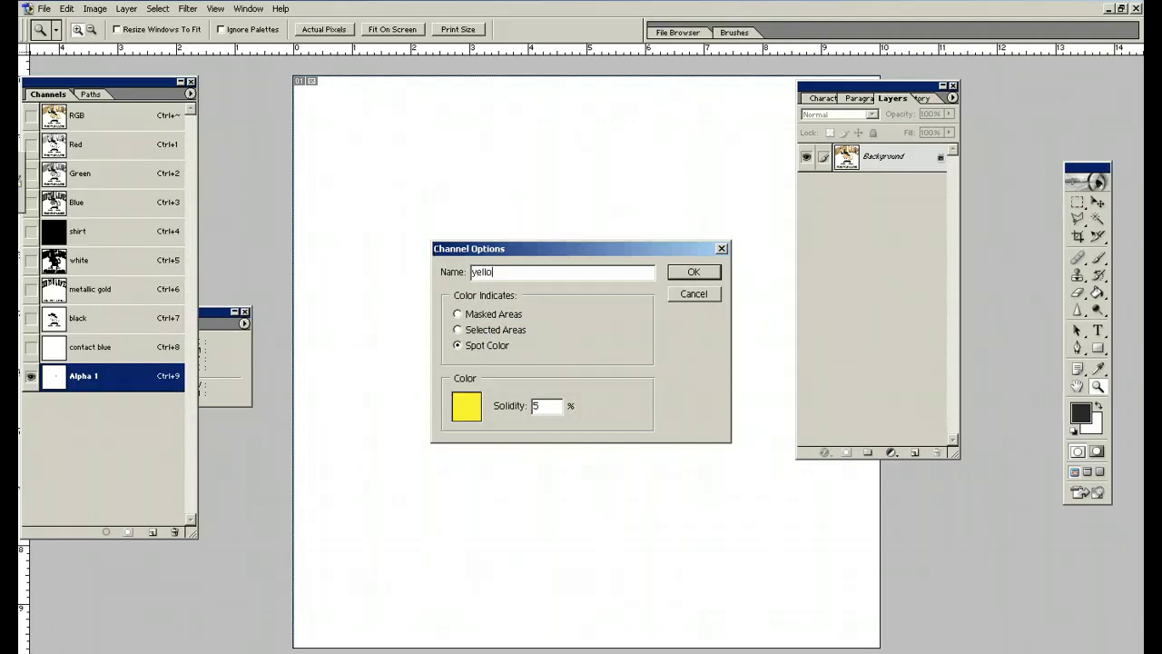
pyautogui.click(696, 268)
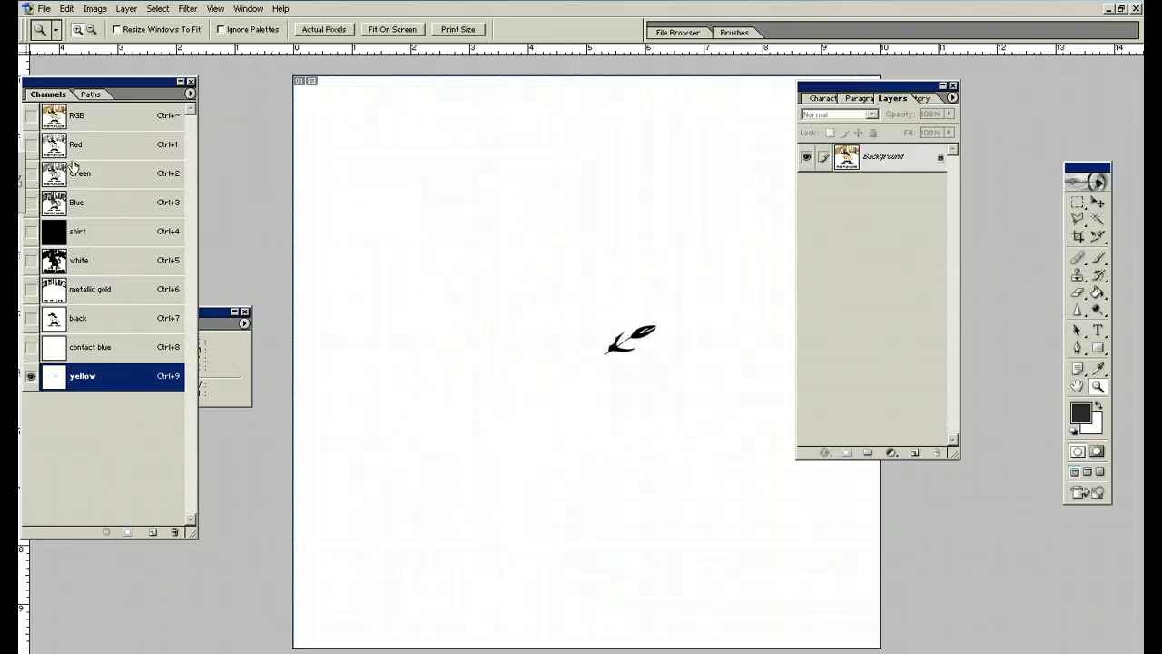
# Step: From the RGB composite, Color Range-select the mascot's skin-toned face and arms at fuzziness 44
pyautogui.click(76, 117)
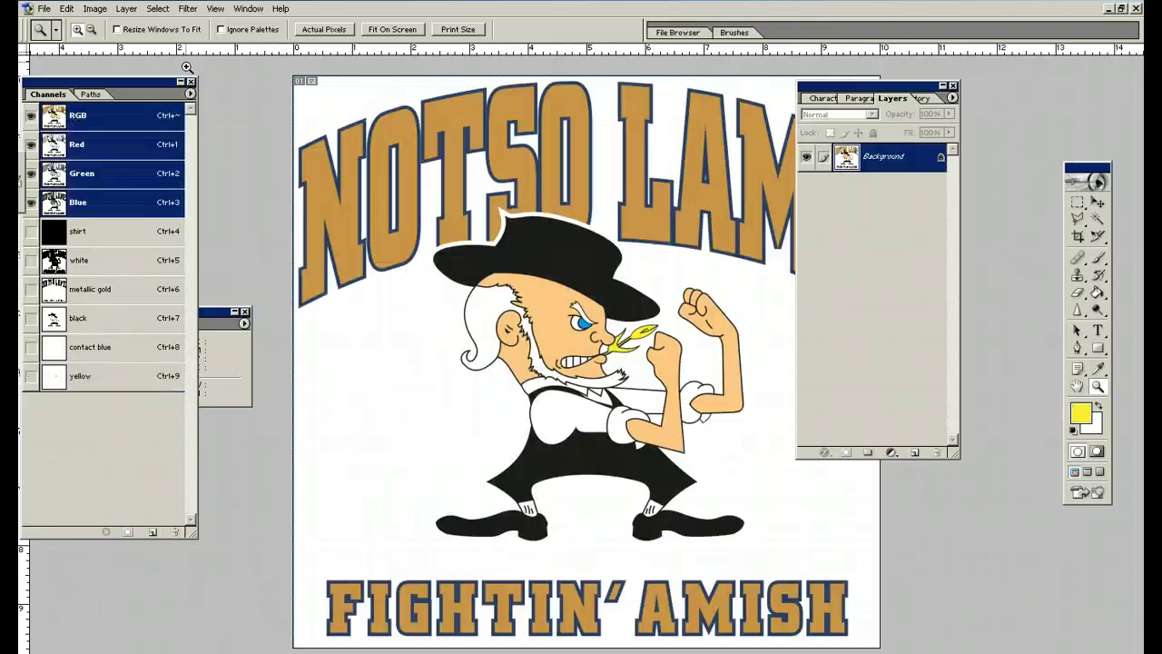
pyautogui.click(158, 9)
pyautogui.click(172, 84)
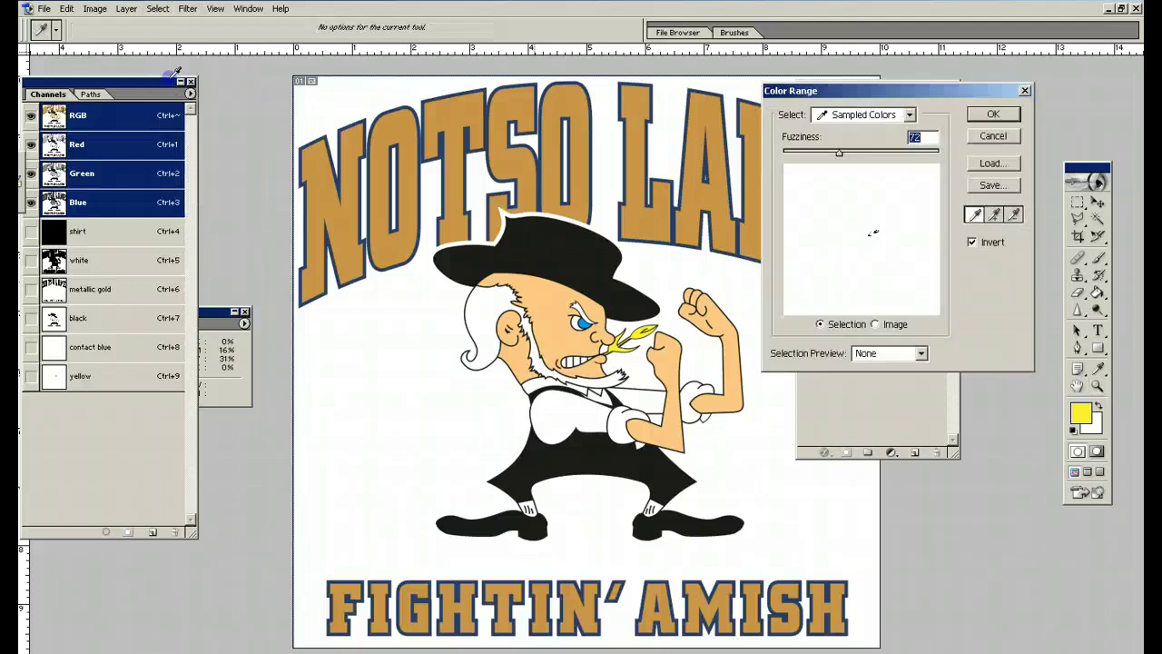
pyautogui.click(543, 287)
pyautogui.moveTo(839, 151); pyautogui.dragTo(821, 151)
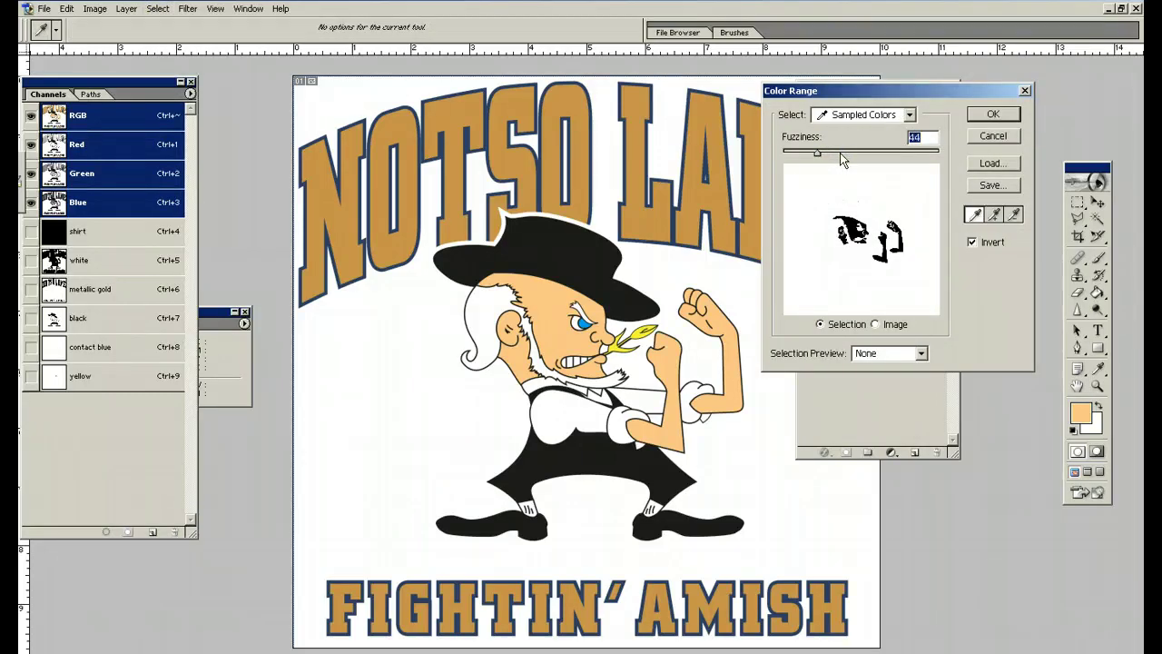
pyautogui.click(993, 114)
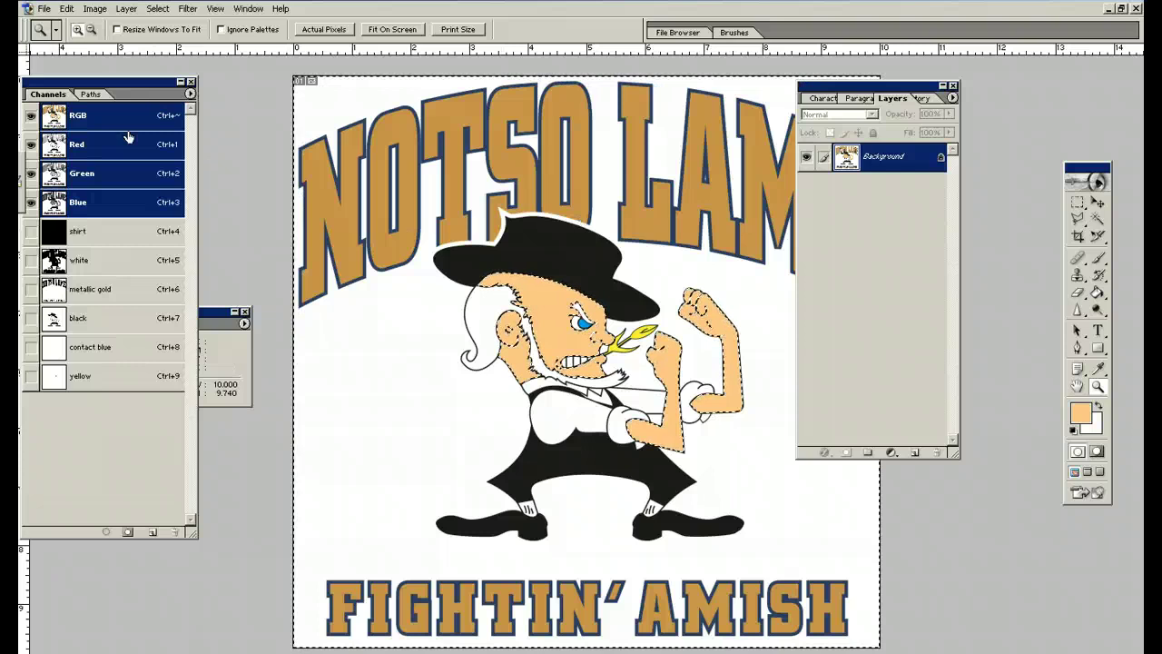
# Step: Save the skin selection as a spot channel named 'flesh' with pale orange ink ECBE75
pyautogui.click(128, 531)
pyautogui.doubleClick(82, 404)
pyautogui.write('flesh')
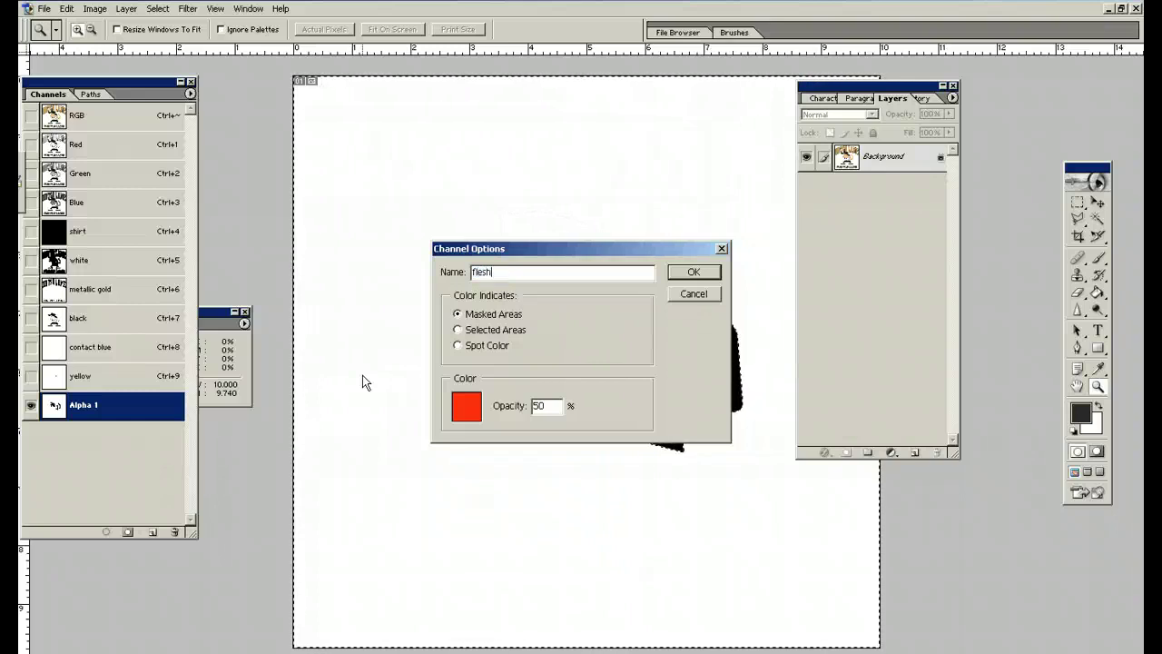
pyautogui.click(550, 407)
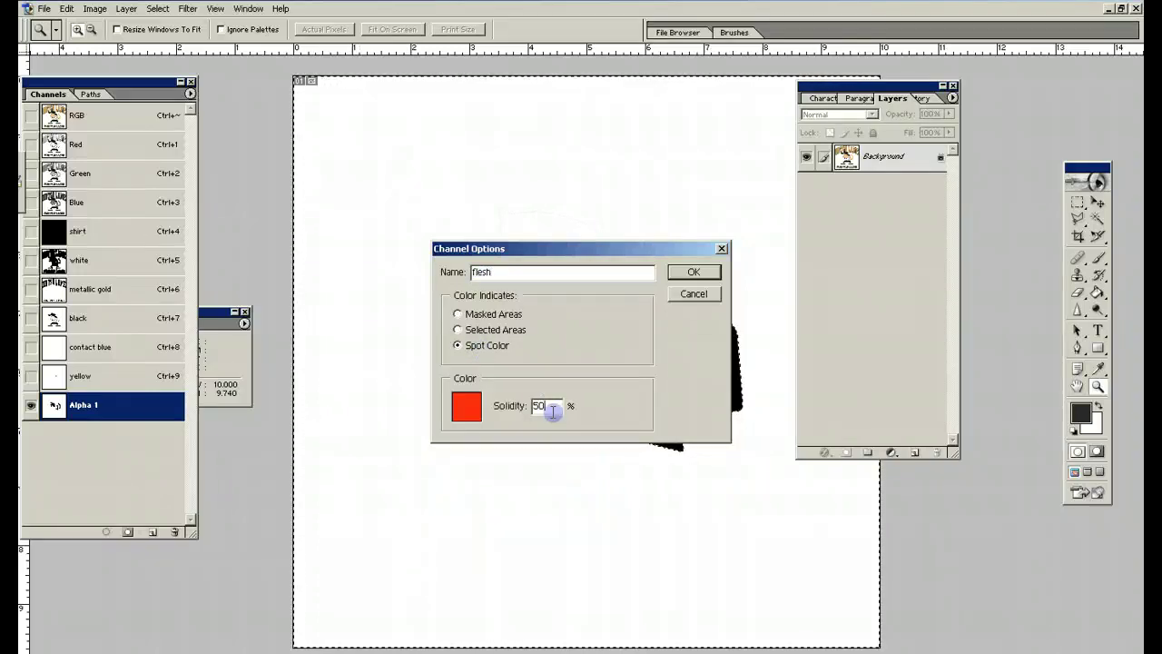
pyautogui.click(465, 405)
pyautogui.moveTo(372, 507); pyautogui.dragTo(372, 519)
pyautogui.moveTo(245, 391)
pyautogui.mouseDown()
pyautogui.moveTo(231, 383)
pyautogui.moveTo(255, 356)
pyautogui.mouseUp()
pyautogui.click(492, 331)
pyautogui.click(693, 271)
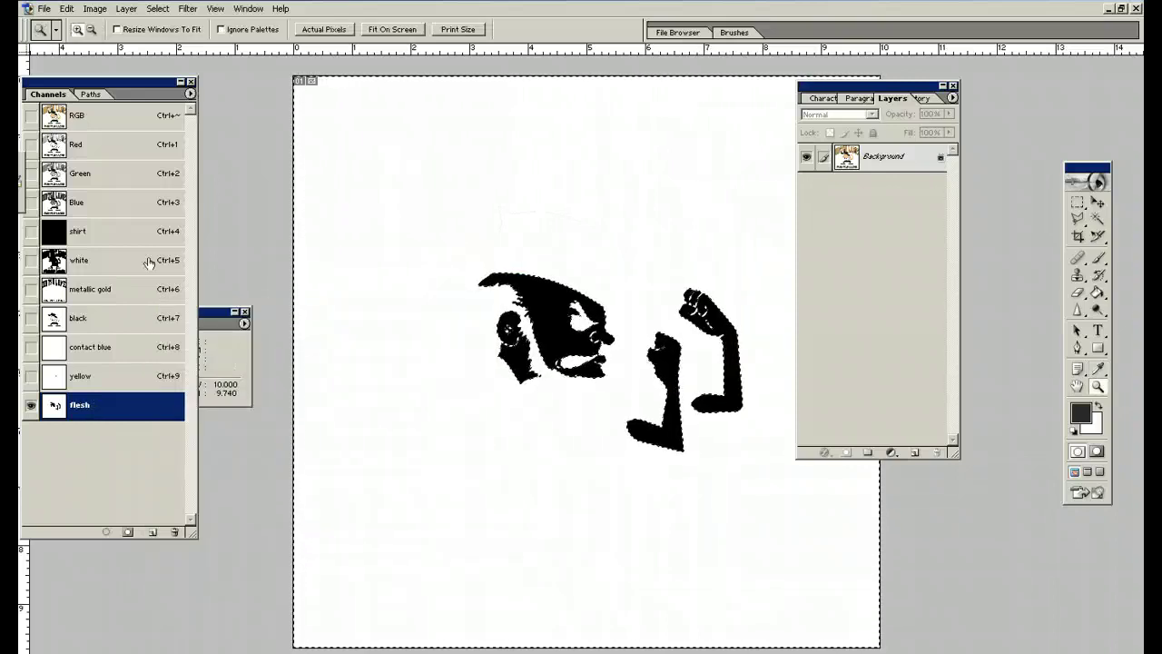
# Step: Show all spot channels together, deselect, and return to the RGB composite
pyautogui.moveTo(30, 231); pyautogui.dragTo(29, 372)
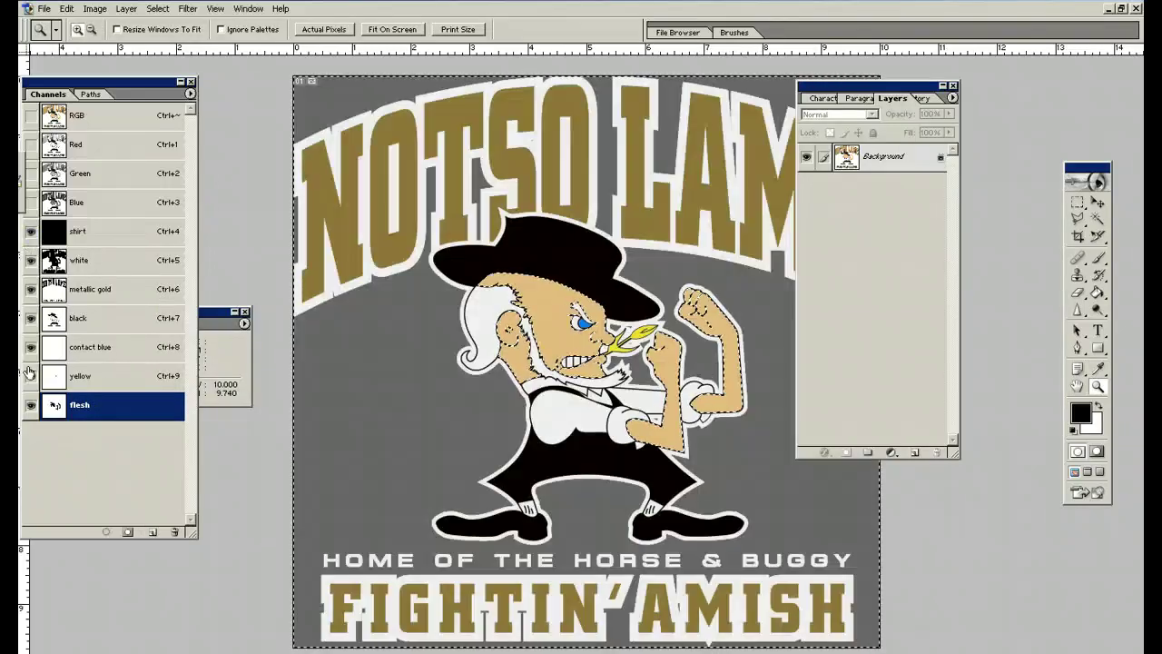
pyautogui.hotkey('ctrl', 'd')
pyautogui.click(63, 117)
pyautogui.click(157, 9)
# Step: Color Range-select the navy outlines around the lettering and save them as a new channel
pyautogui.click(196, 82)
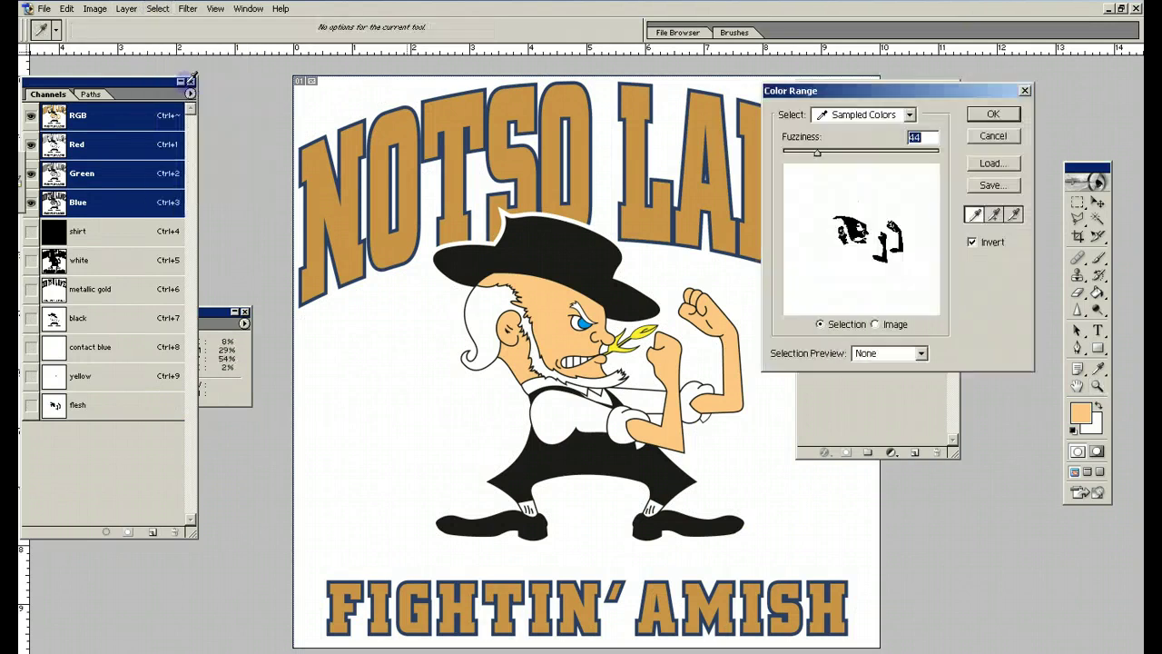
pyautogui.click(445, 143)
pyautogui.click(976, 118)
pyautogui.press('z')
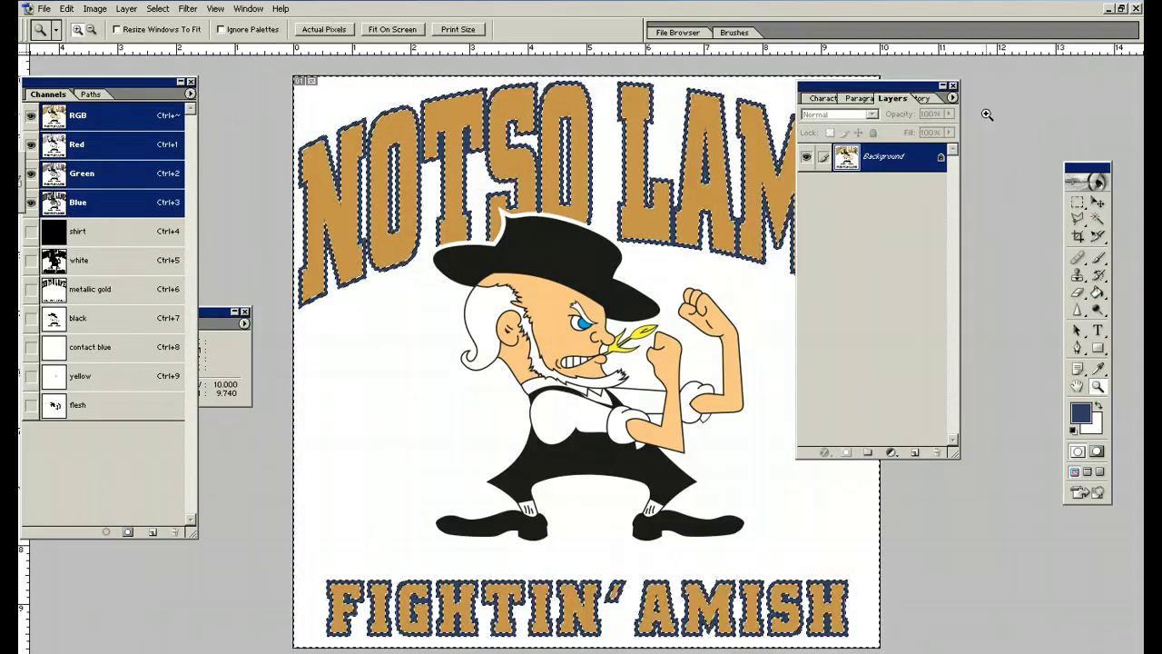
pyautogui.click(127, 532)
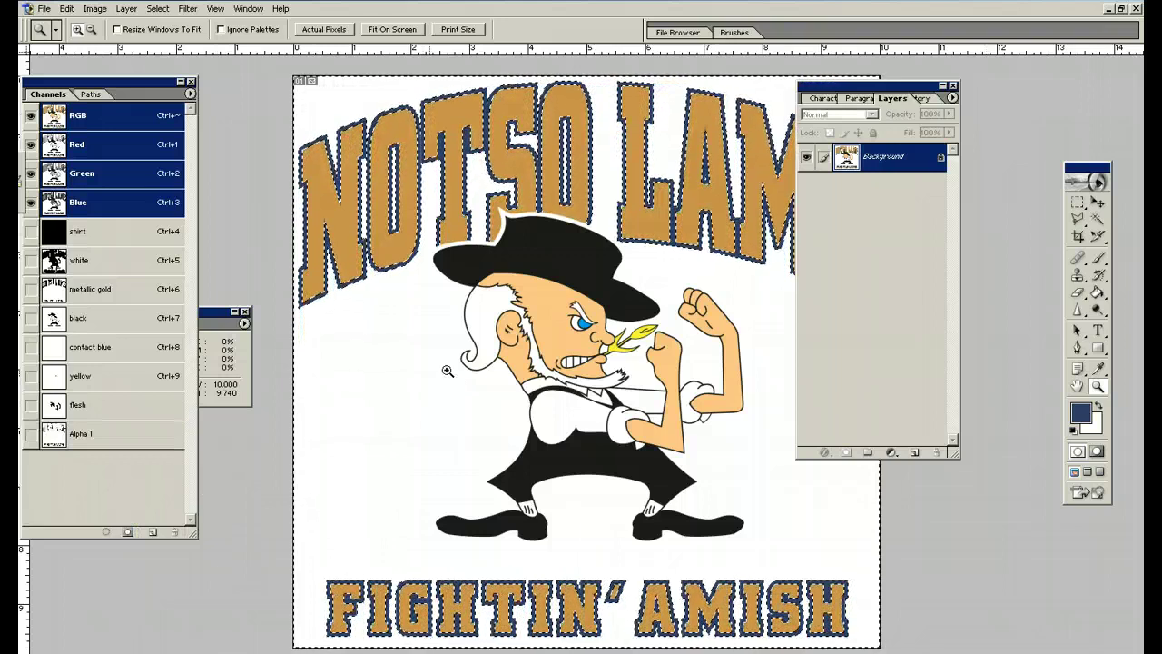
# Step: Make the new channel a spot channel named 'navy' with dark navy ink at 5% solidity
pyautogui.doubleClick(55, 433)
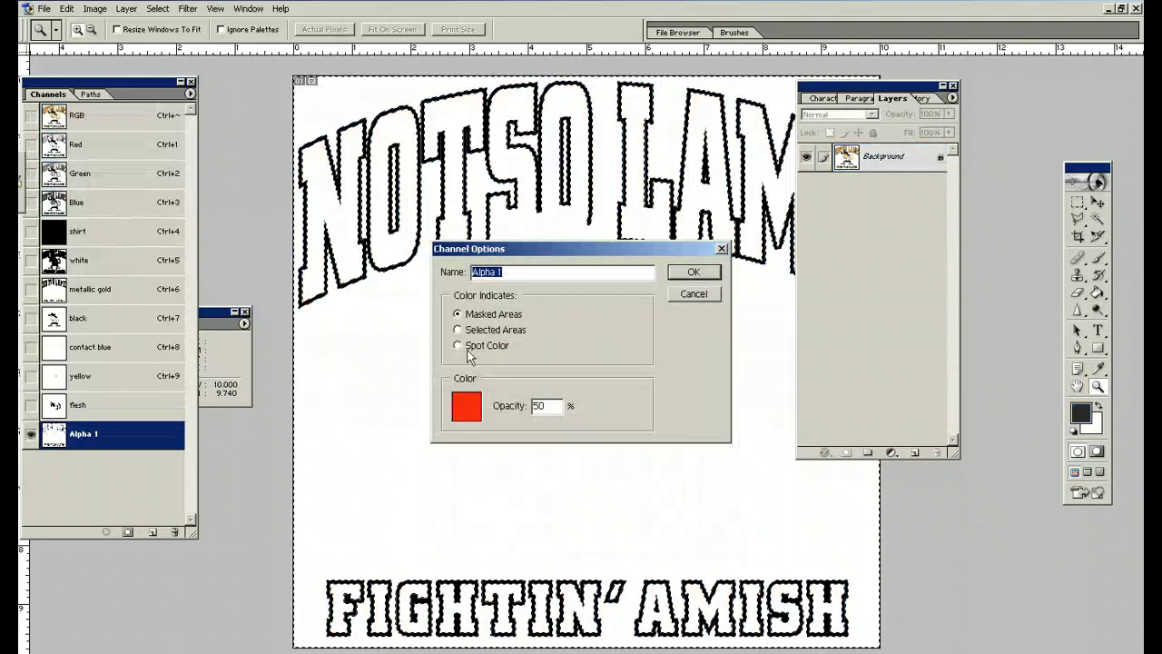
pyautogui.click(459, 345)
pyautogui.click(547, 405)
pyautogui.press('BackSpace')
pyautogui.click(467, 408)
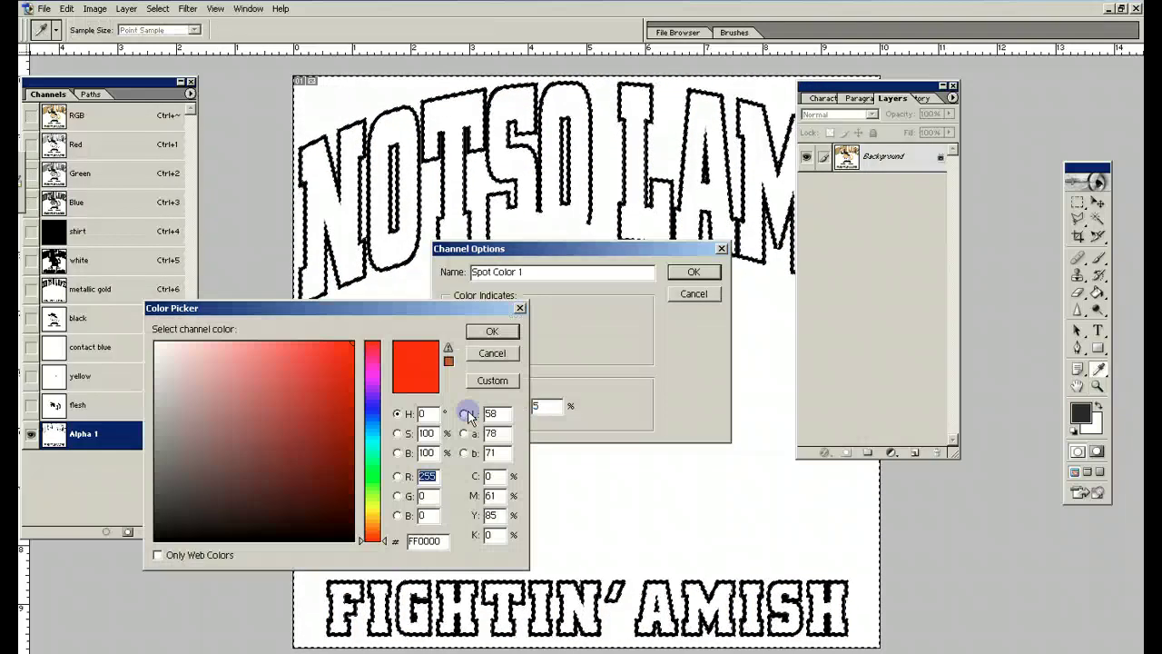
pyautogui.click(371, 411)
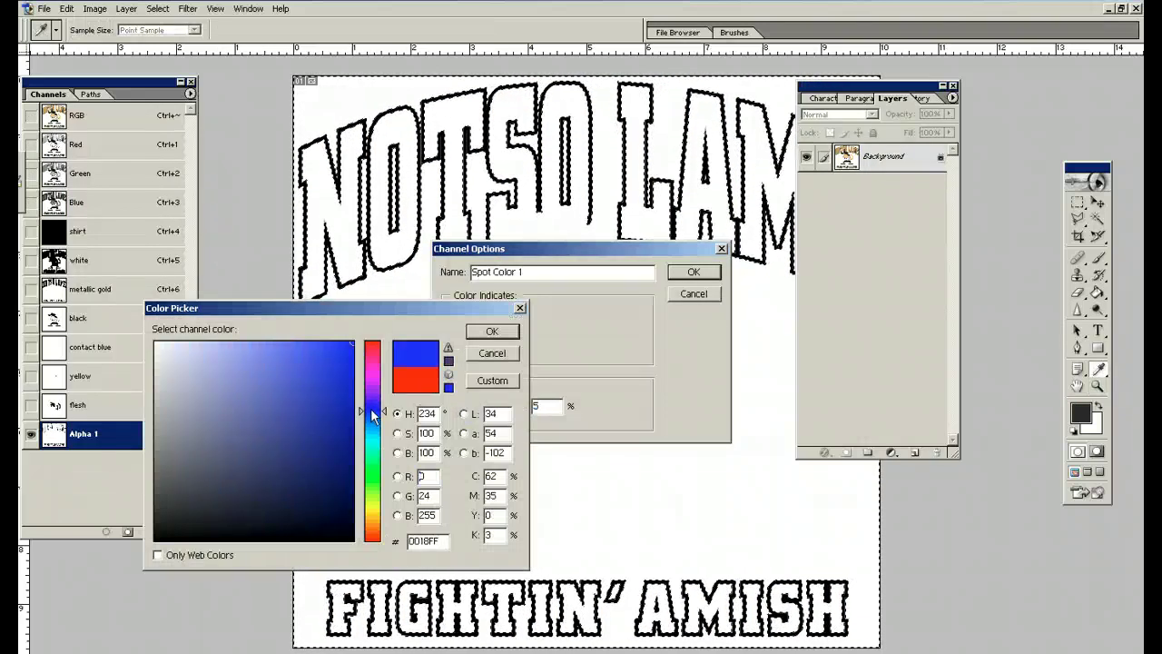
pyautogui.click(346, 492)
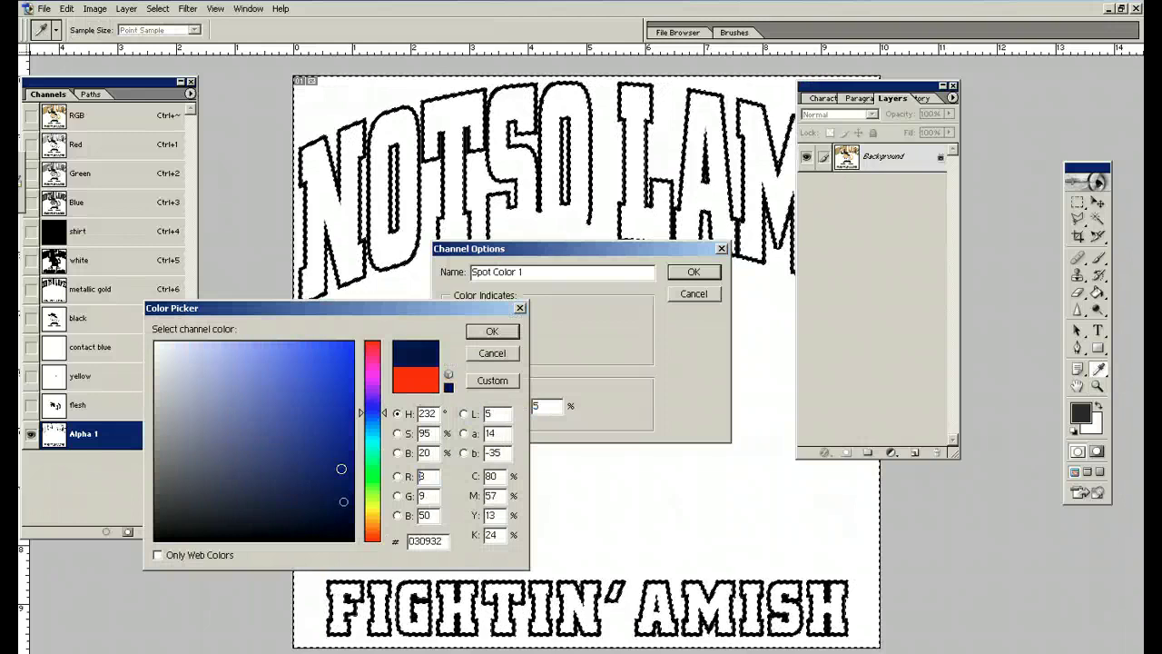
pyautogui.click(498, 330)
pyautogui.moveTo(525, 271); pyautogui.dragTo(429, 271)
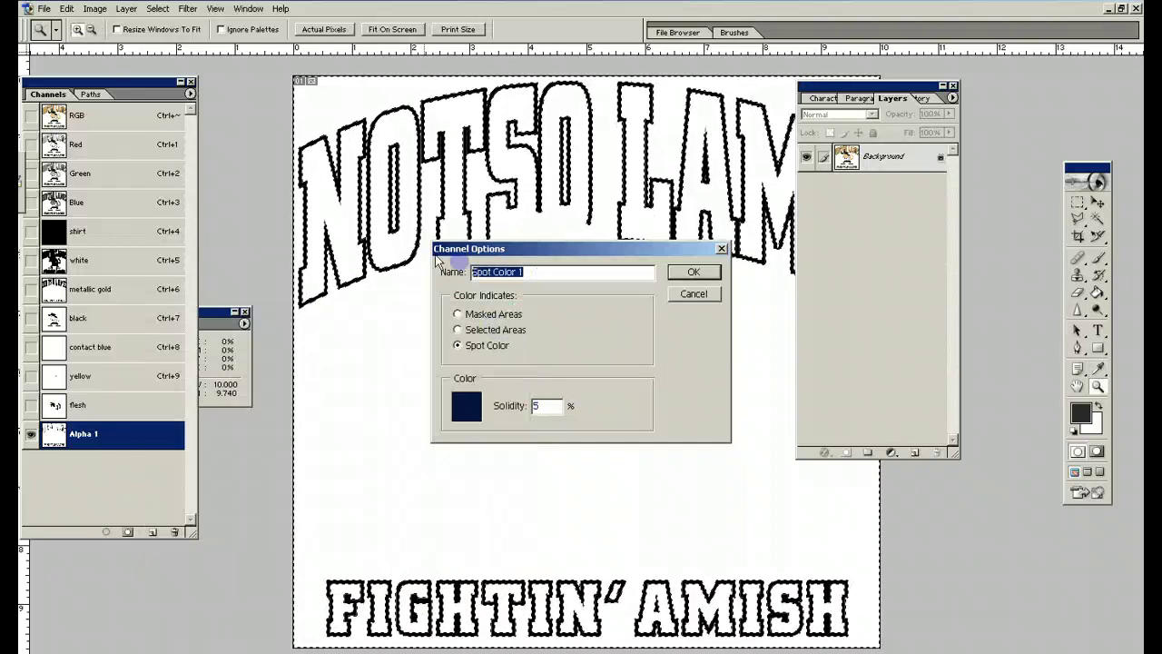
pyautogui.write('navy')
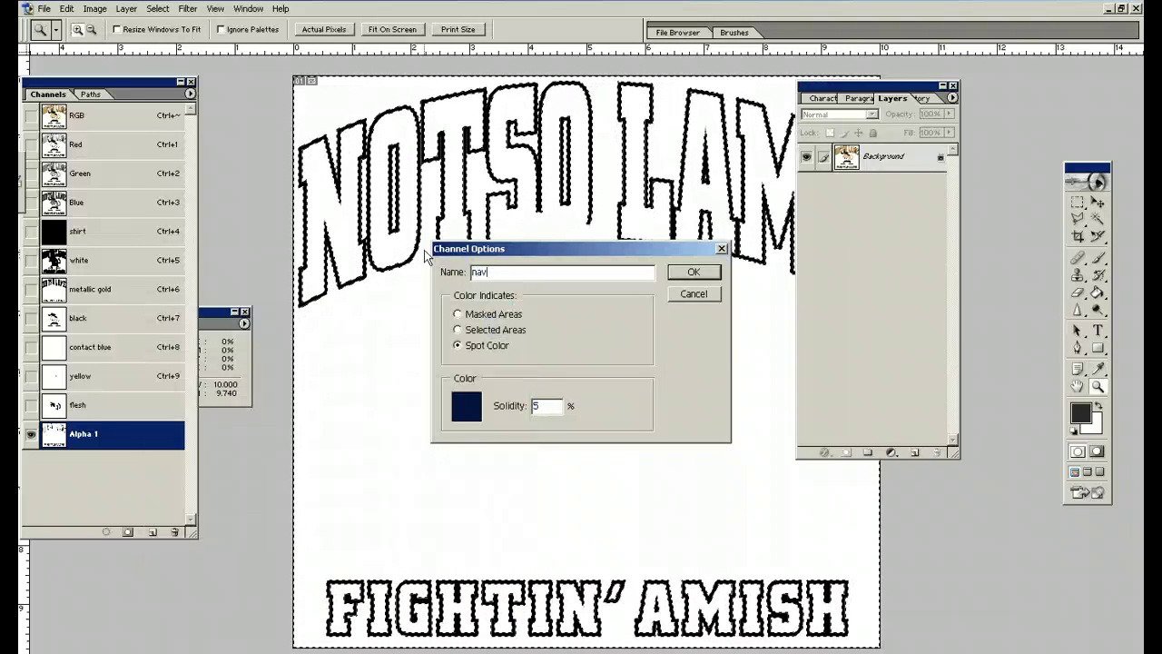
pyautogui.click(694, 272)
# Step: Deselect, show the spot channels, and move yellow, contact blue and flesh directly under white
pyautogui.hotkey('ctrl', 'd')
pyautogui.moveTo(36, 238); pyautogui.dragTo(40, 406)
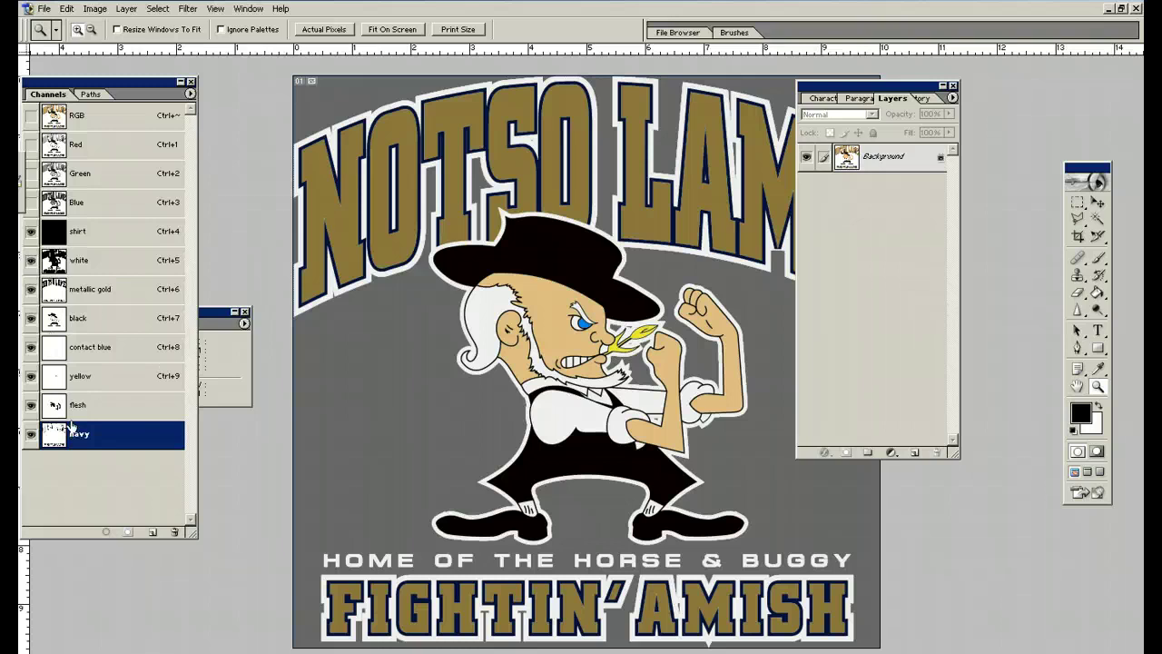
pyautogui.moveTo(78, 380); pyautogui.dragTo(97, 279)
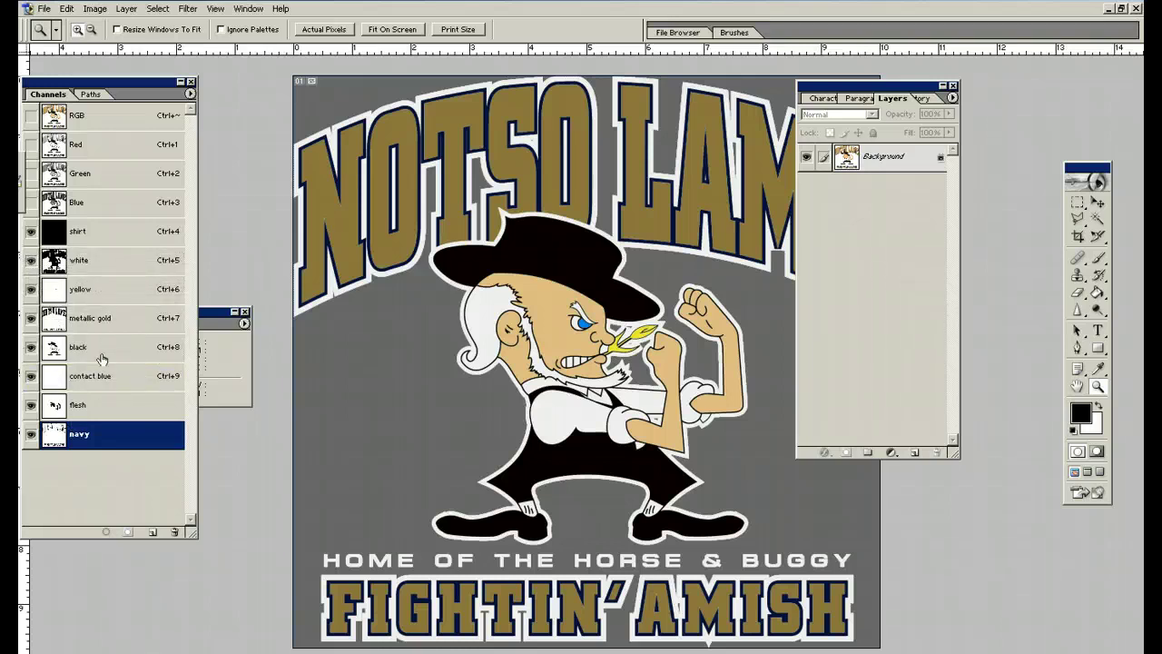
pyautogui.moveTo(99, 364); pyautogui.dragTo(107, 316)
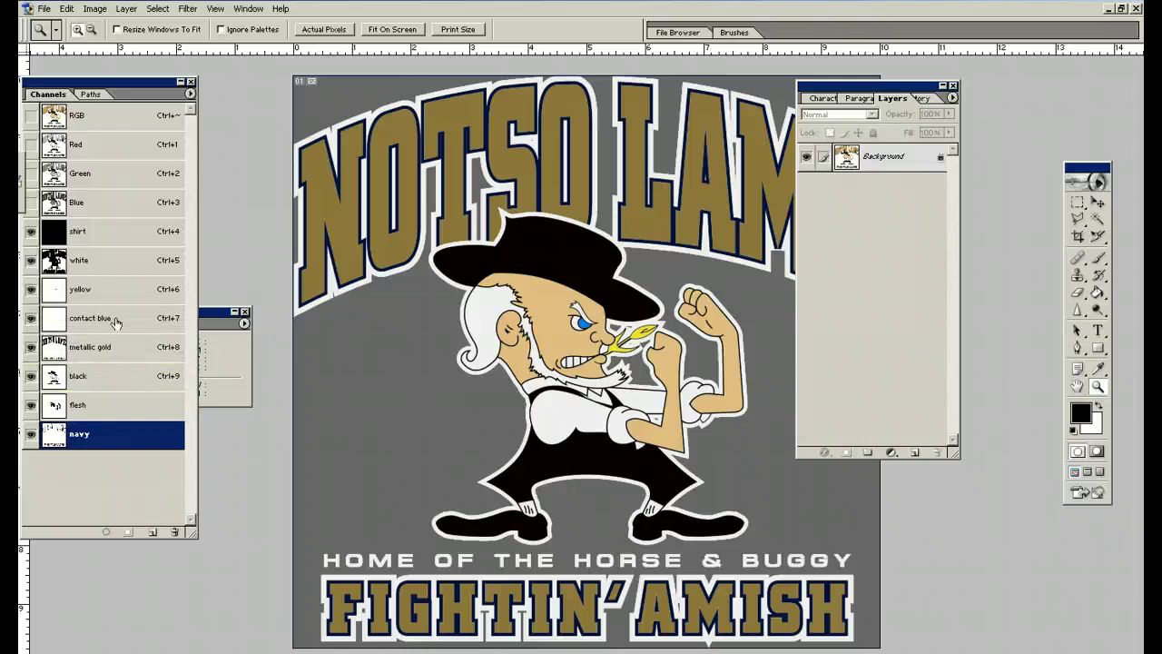
pyautogui.moveTo(101, 406); pyautogui.dragTo(114, 341)
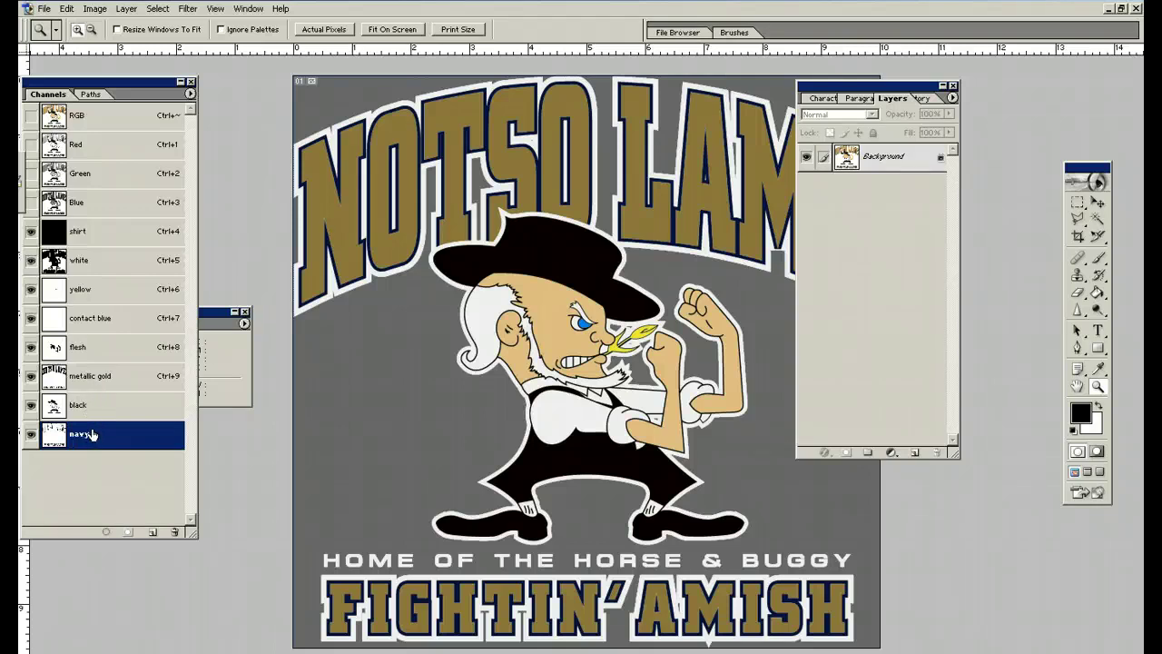
# Step: Hide and restore the palettes, then drag the Layers palette right, off the NOTSO LAME artwork
pyautogui.press('Tab')
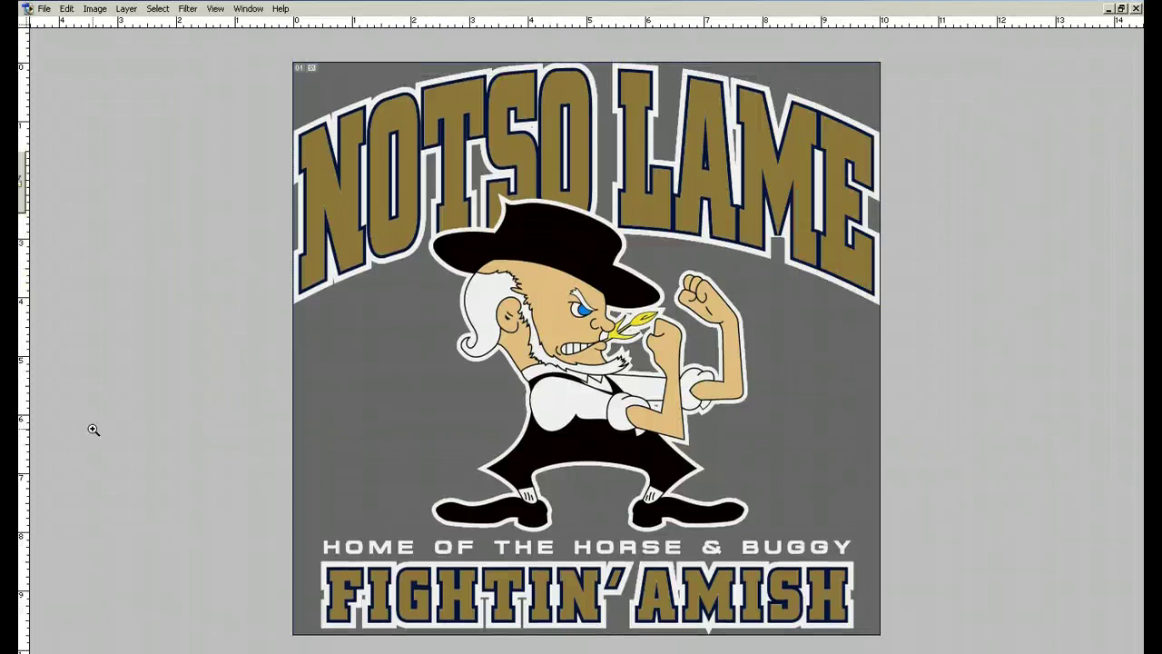
pyautogui.press('Tab')
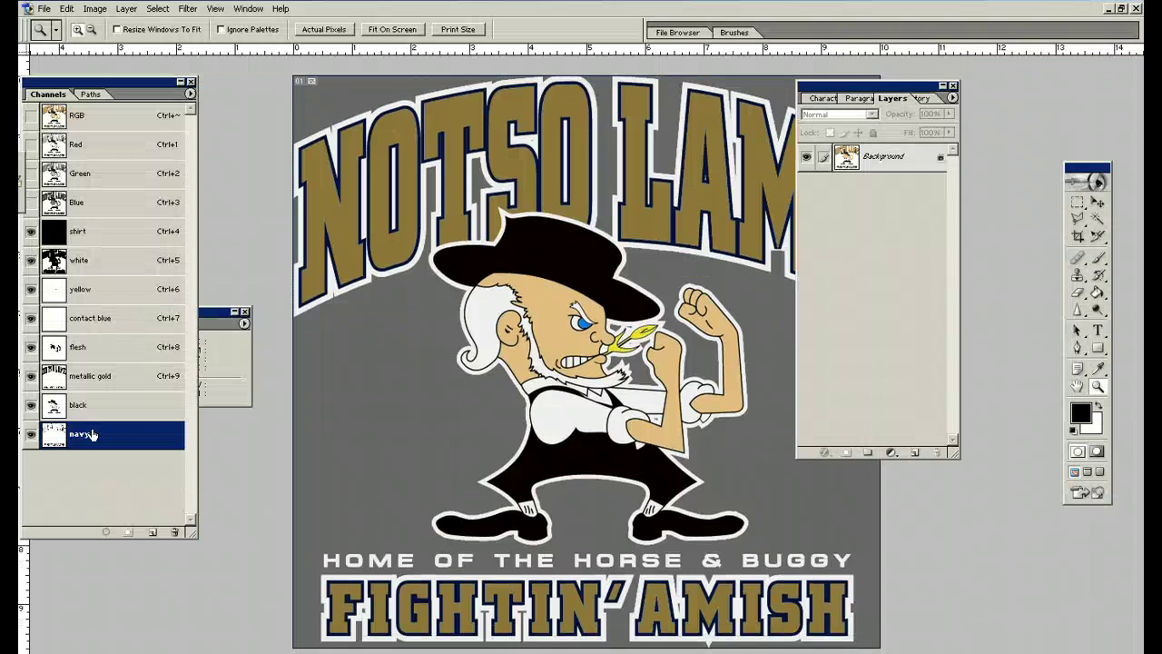
pyautogui.moveTo(850, 91); pyautogui.dragTo(951, 80)
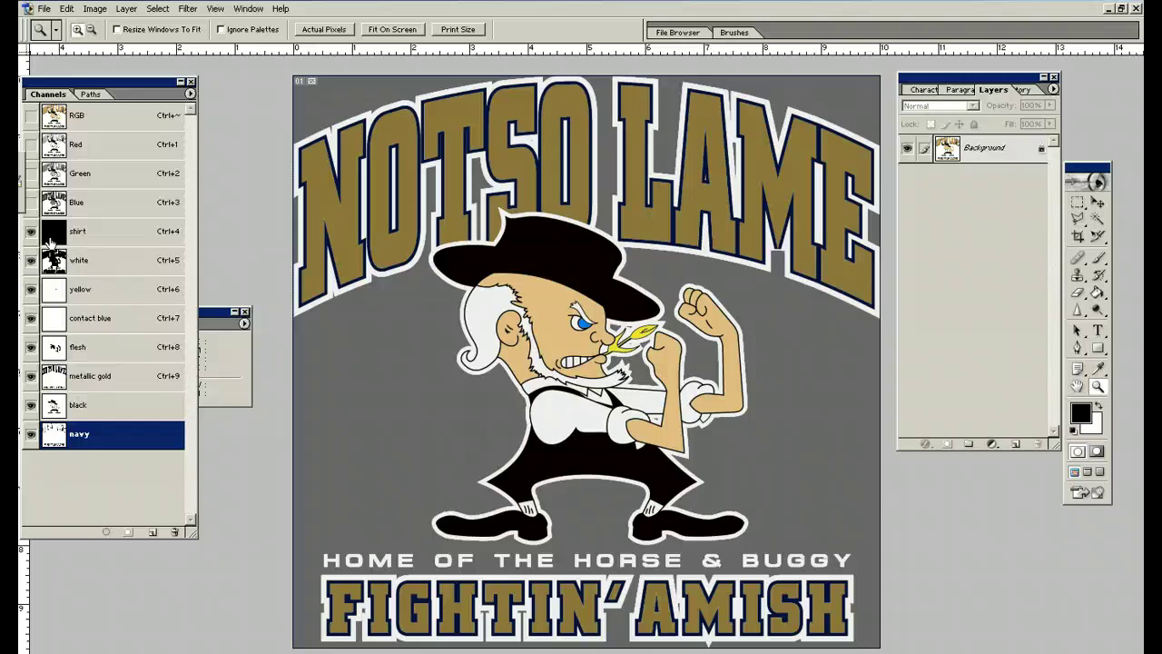
# Step: After trying navy and olive shades, set the shirt spot channel's ink to slate blue 404459
pyautogui.doubleClick(51, 242)
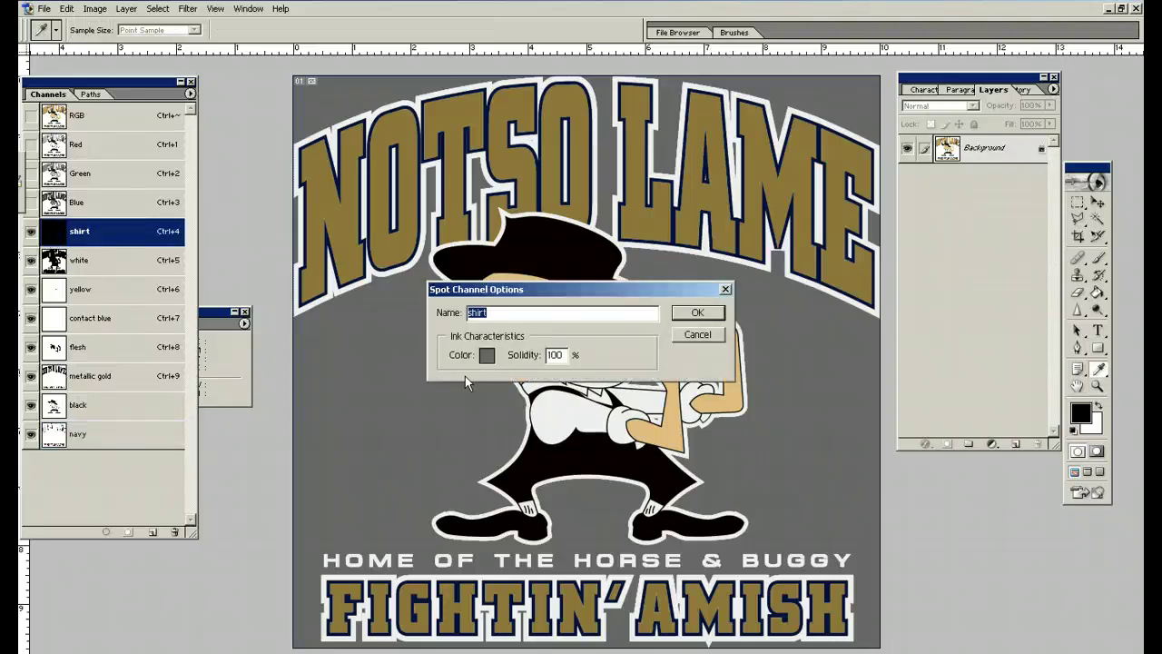
pyautogui.click(485, 358)
pyautogui.click(346, 356)
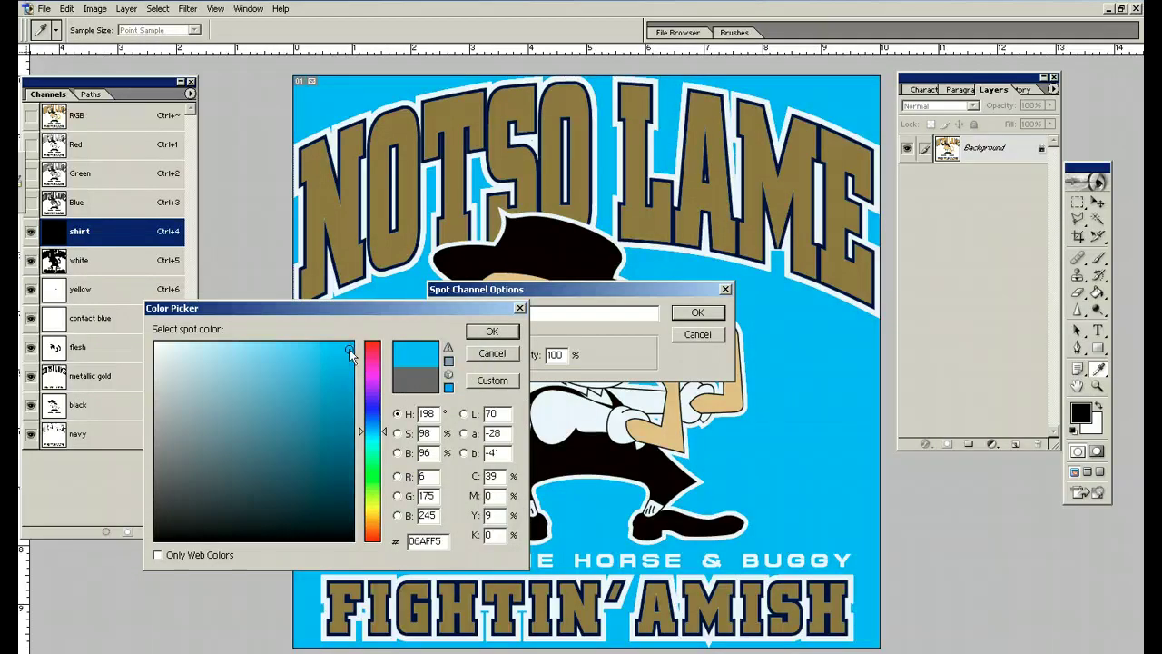
pyautogui.moveTo(372, 403); pyautogui.dragTo(376, 387)
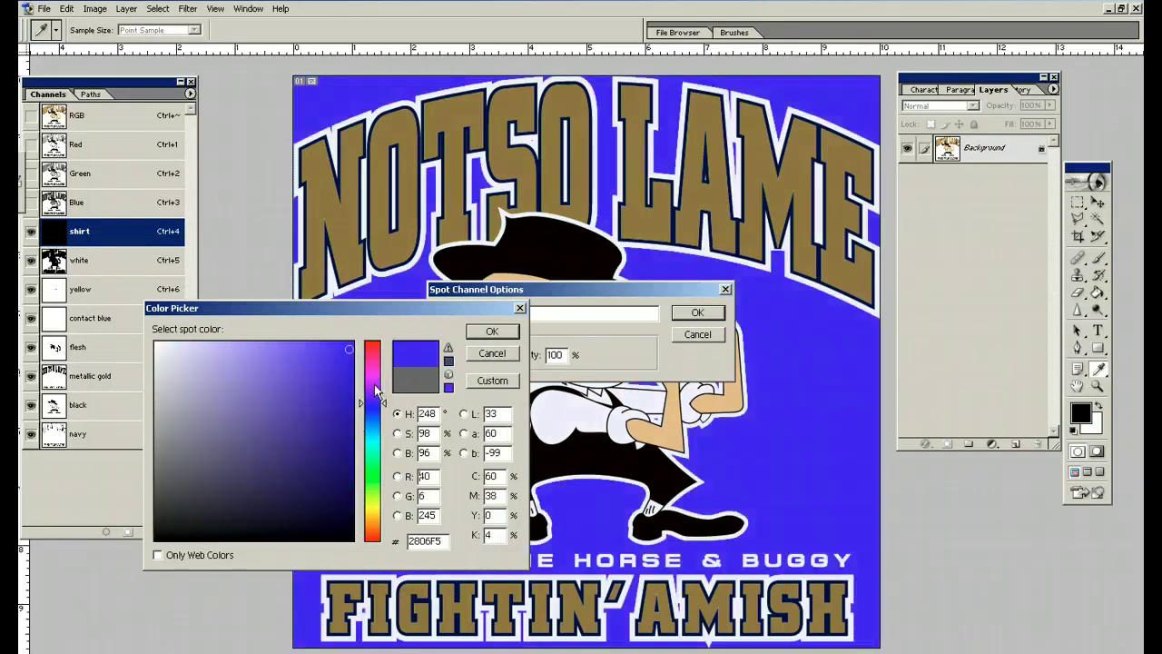
pyautogui.click(341, 492)
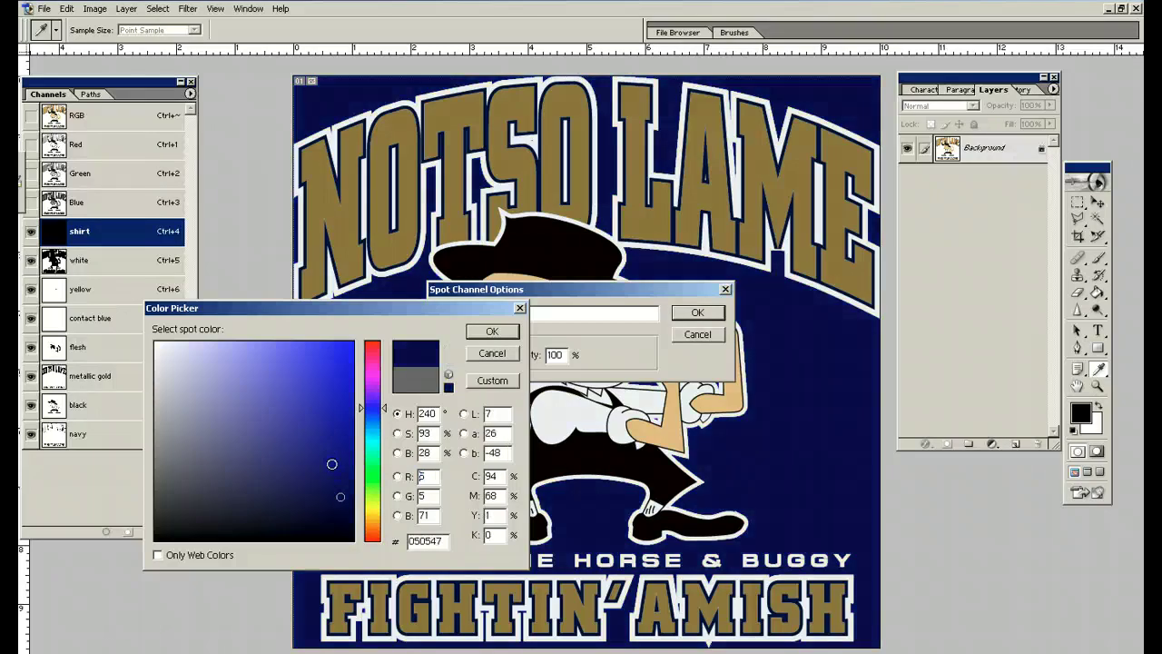
pyautogui.moveTo(340, 499); pyautogui.dragTo(341, 512)
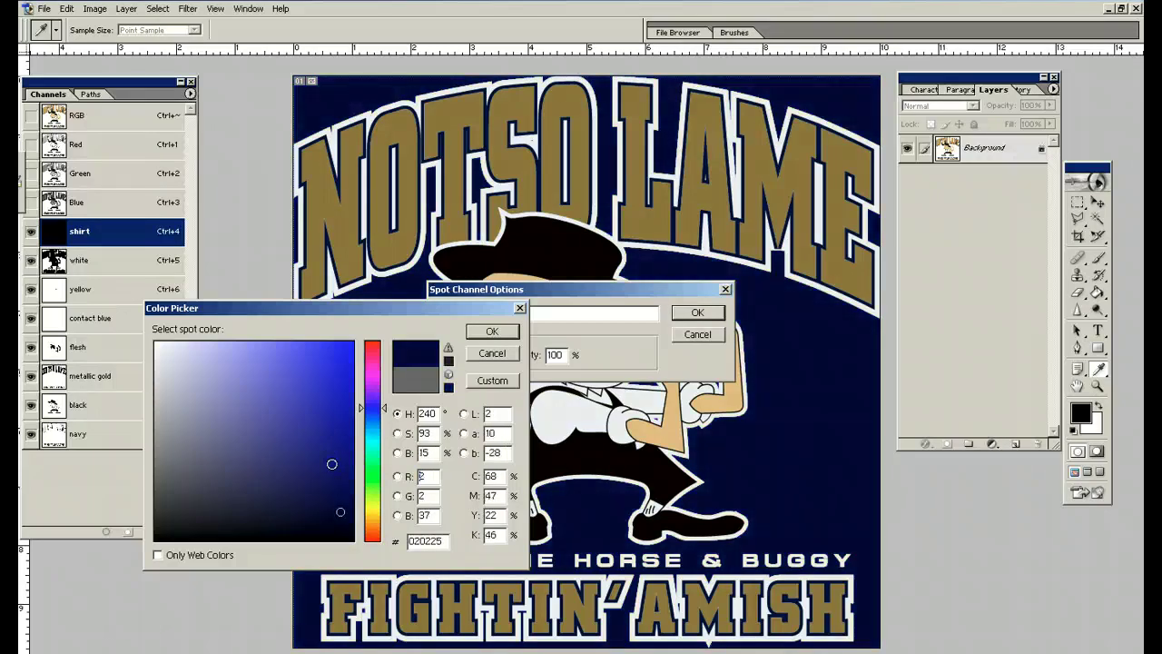
pyautogui.click(369, 503)
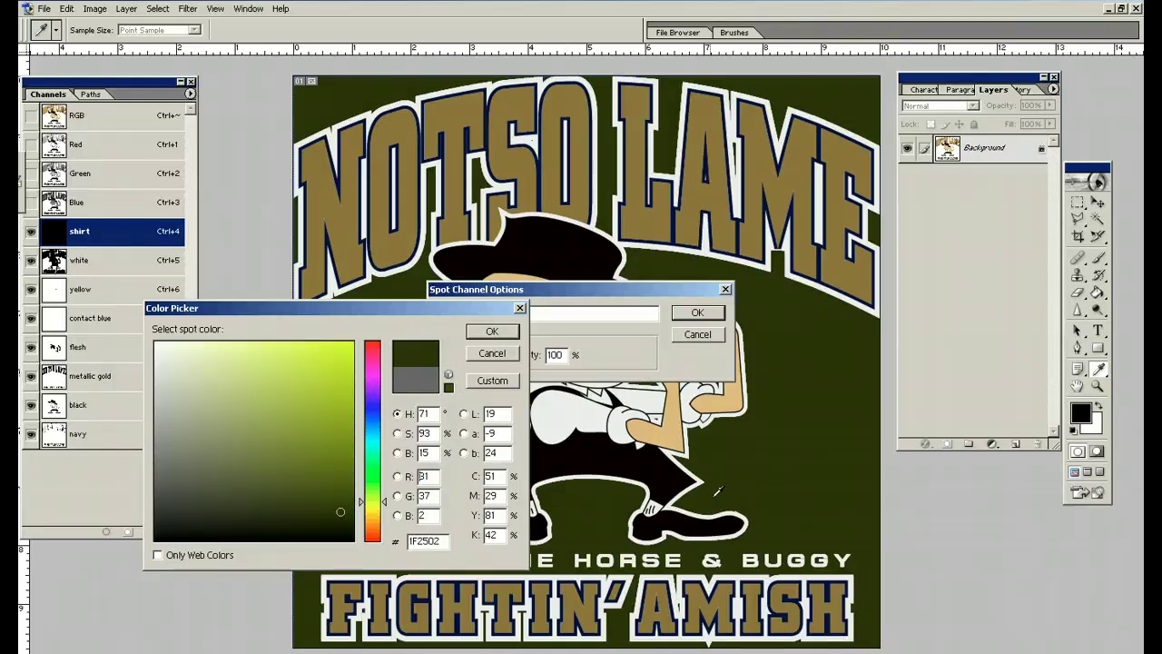
pyautogui.click(372, 413)
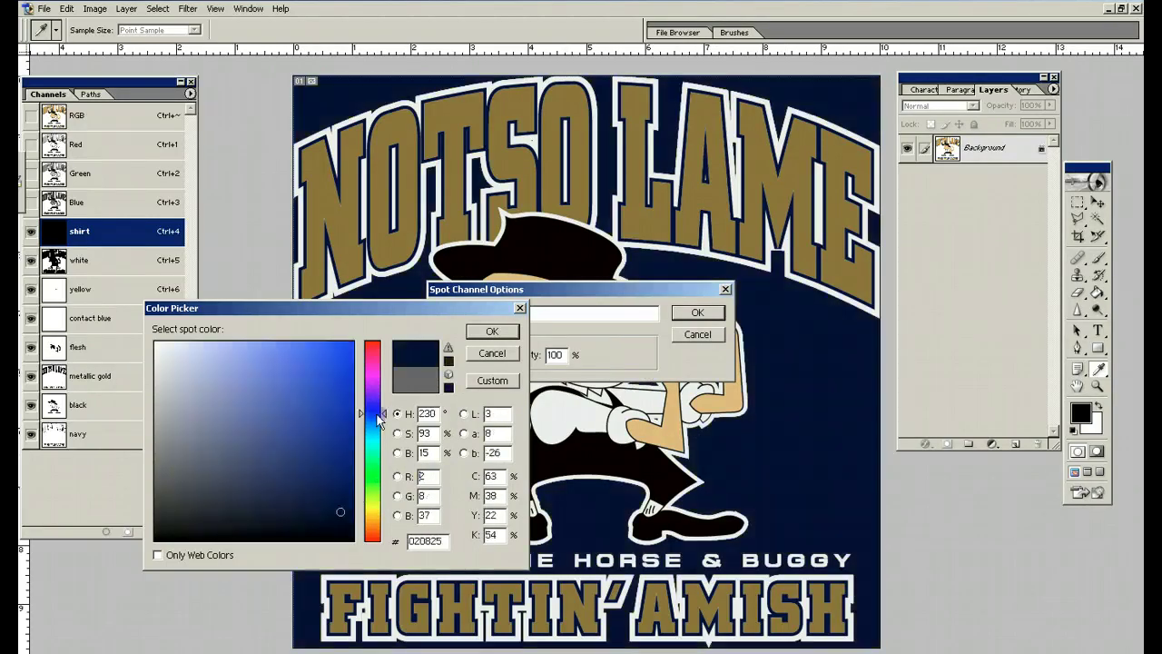
pyautogui.click(217, 475)
pyautogui.write('404459')
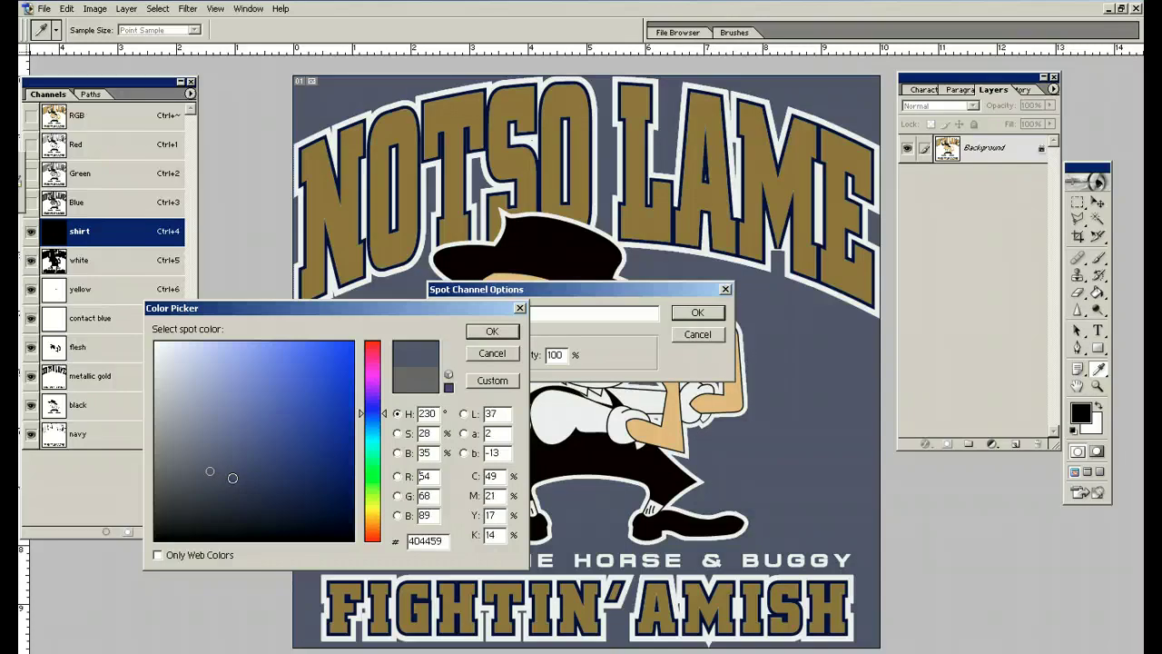
pyautogui.click(491, 332)
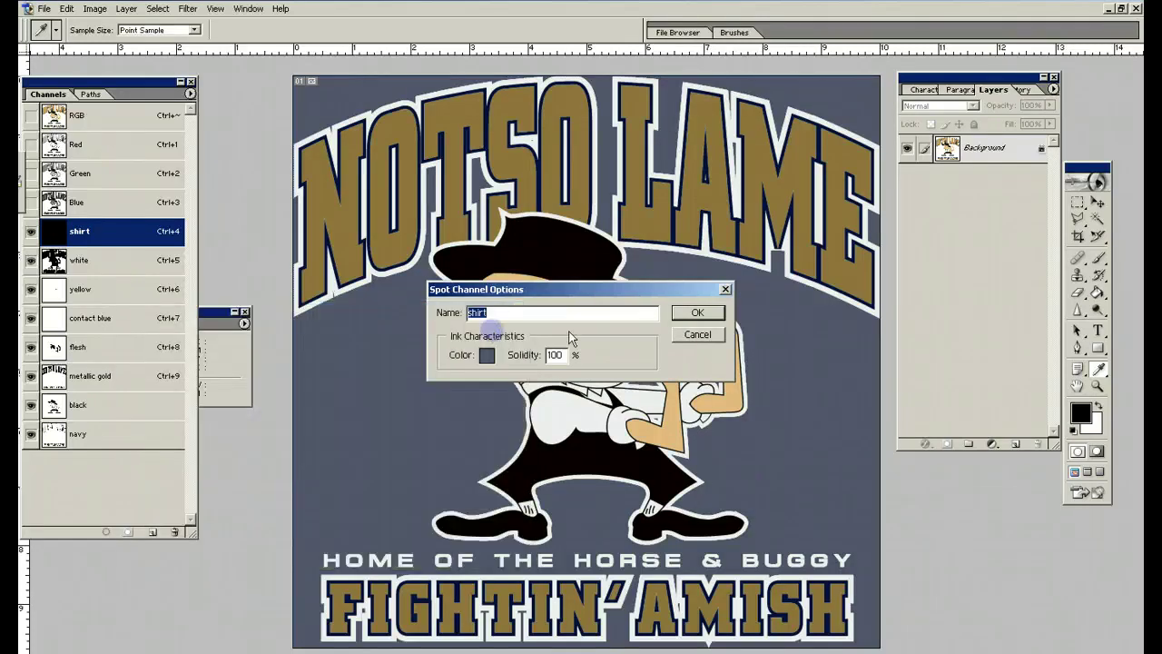
pyautogui.click(697, 312)
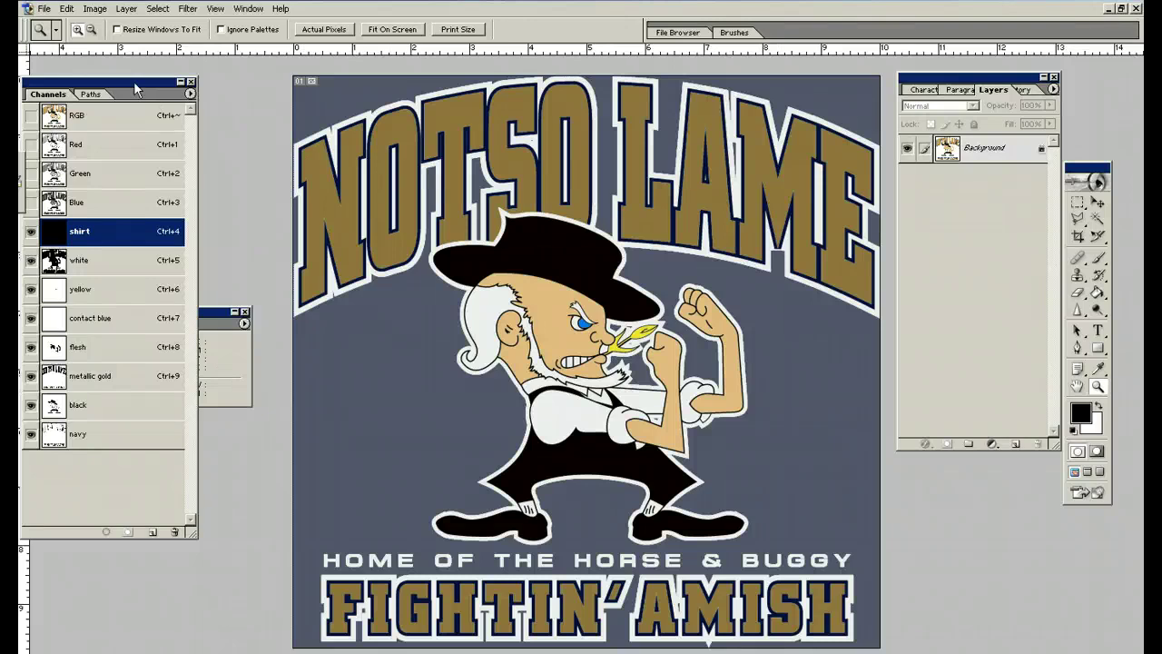
pyautogui.doubleClick(56, 238)
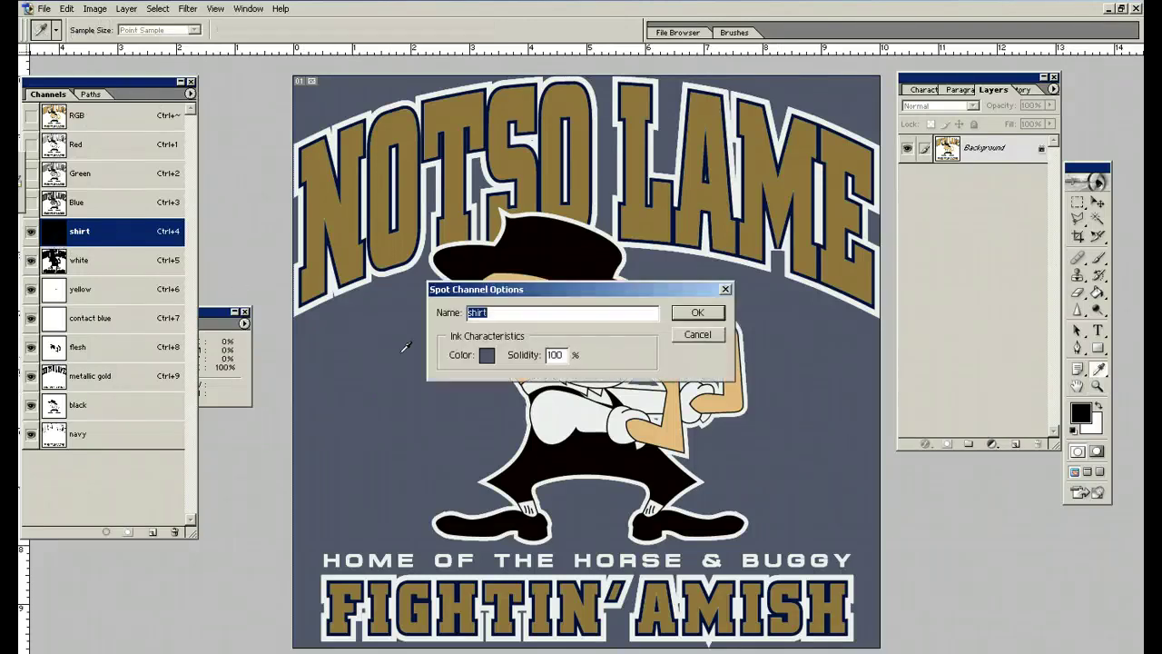
pyautogui.click(485, 356)
pyautogui.click(336, 530)
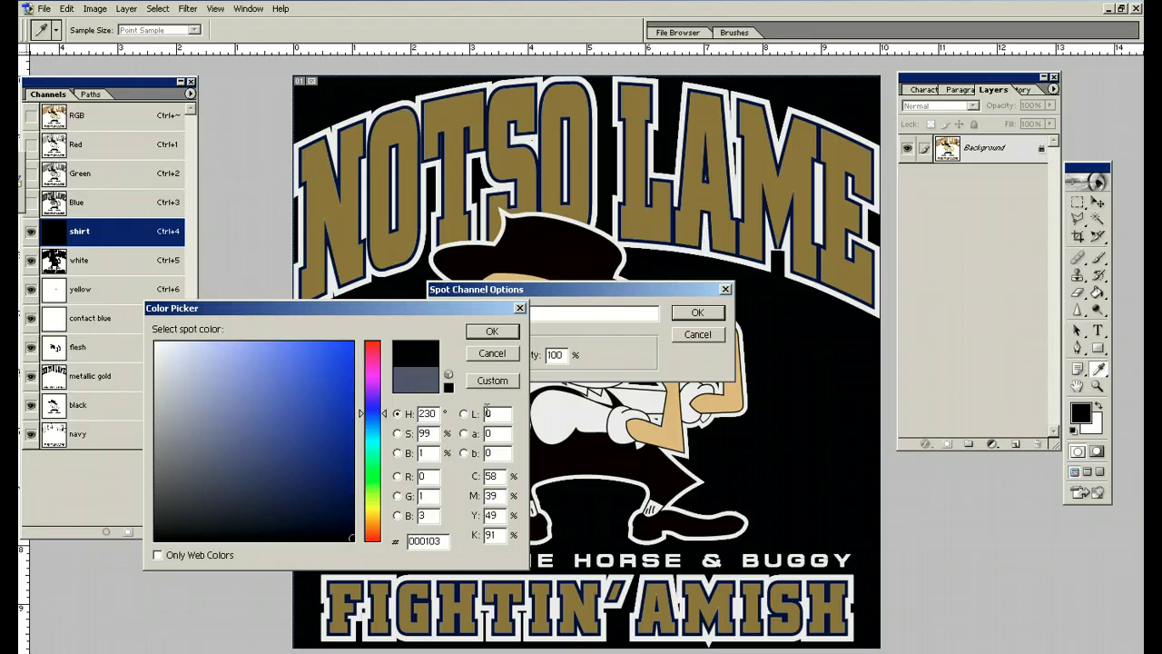
pyautogui.click(492, 353)
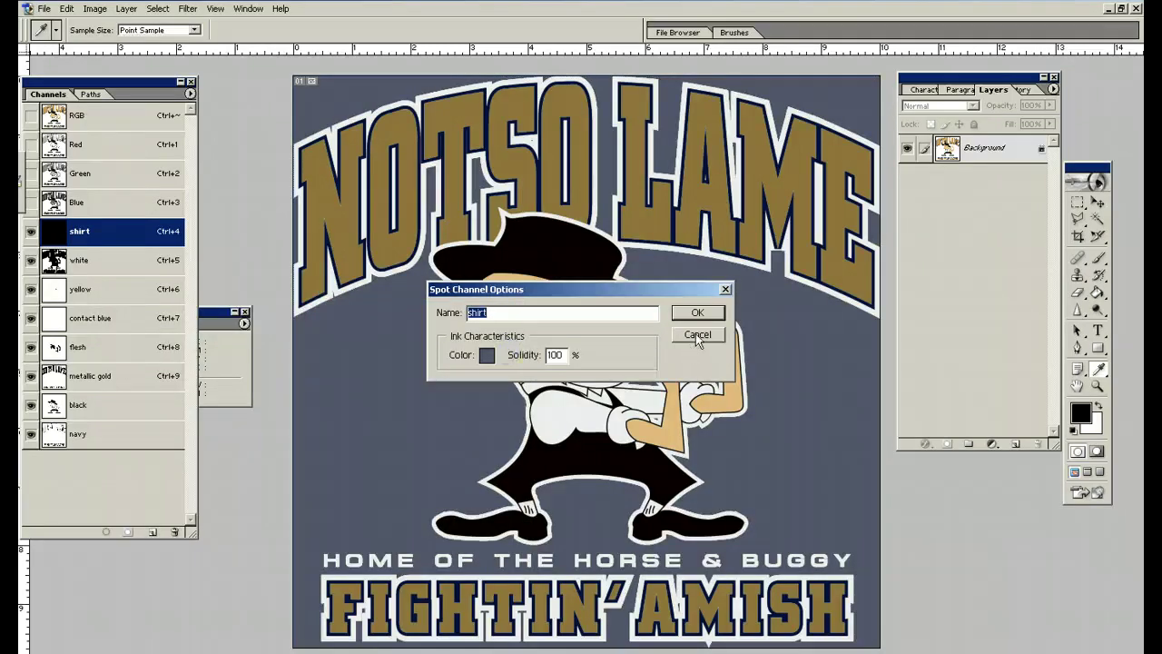
pyautogui.click(698, 336)
pyautogui.click(697, 313)
pyautogui.press('z')
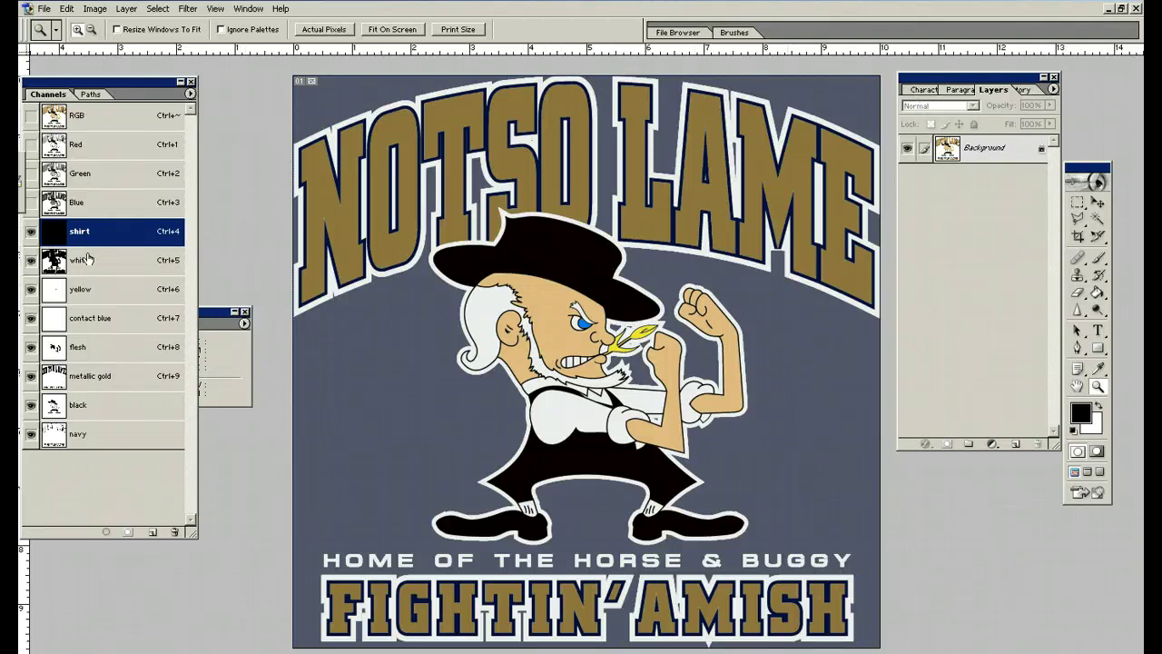
pyautogui.moveTo(30, 289); pyautogui.dragTo(30, 434)
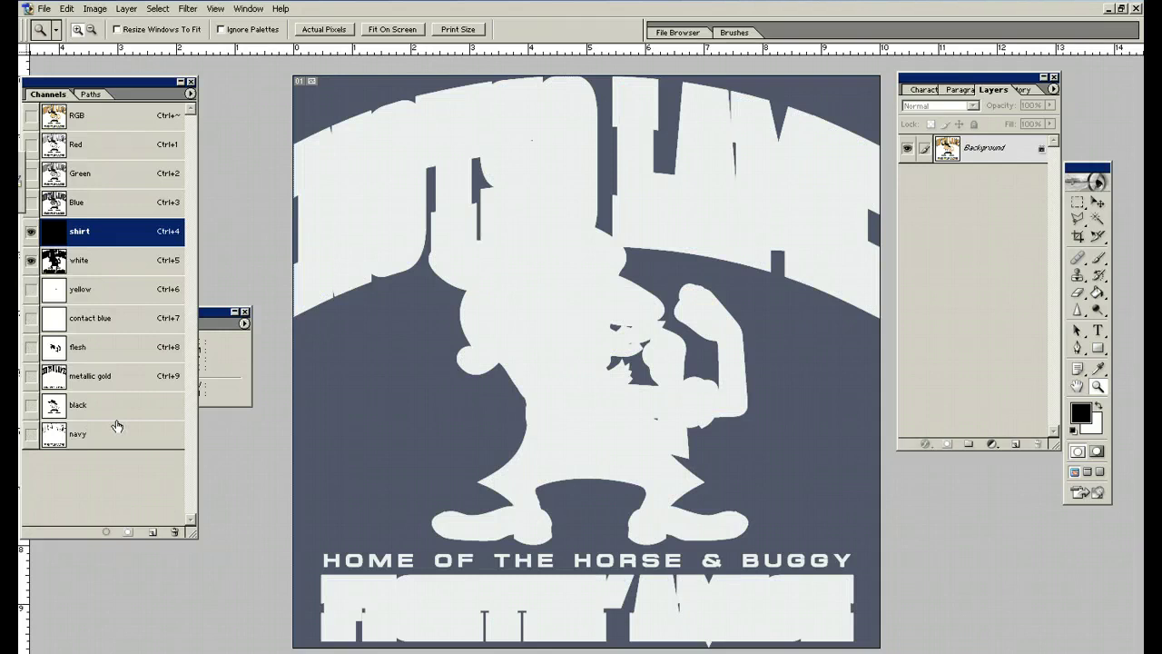
pyautogui.doubleClick(58, 261)
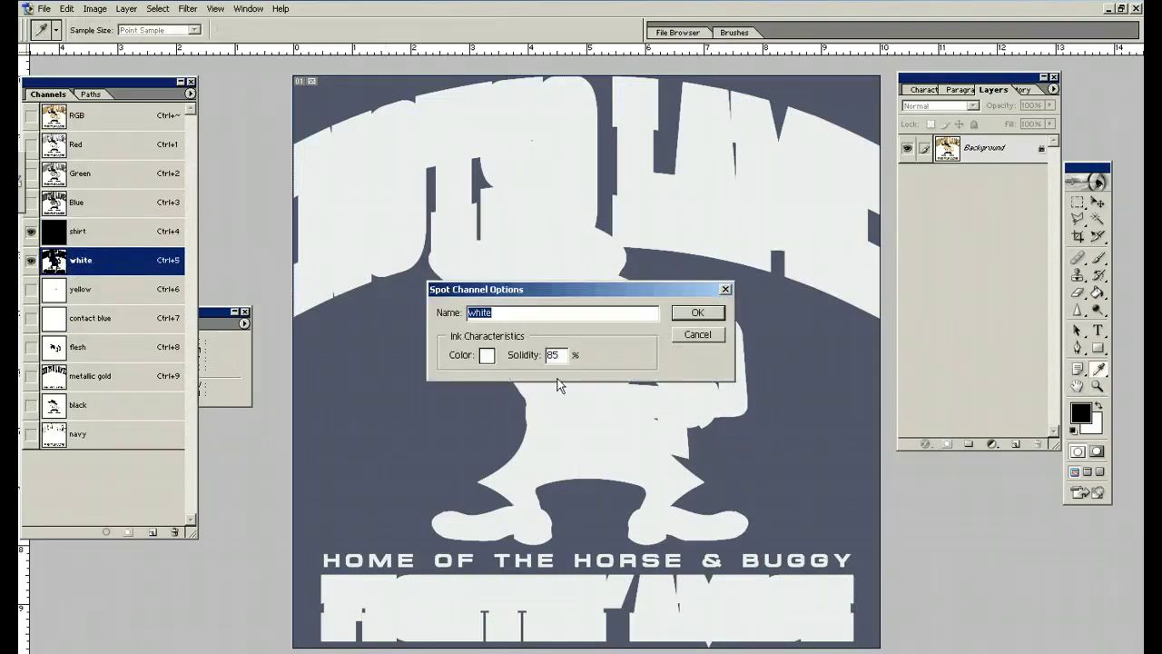
pyautogui.click(706, 313)
pyautogui.press('z')
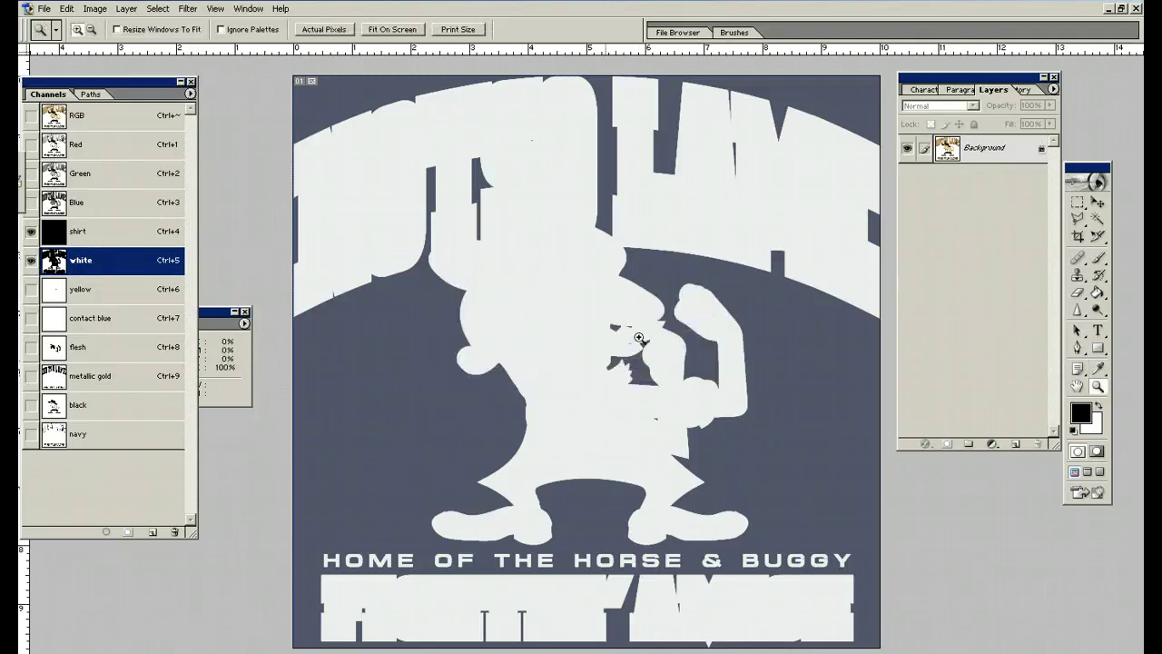
pyautogui.moveTo(30, 288); pyautogui.dragTo(29, 434)
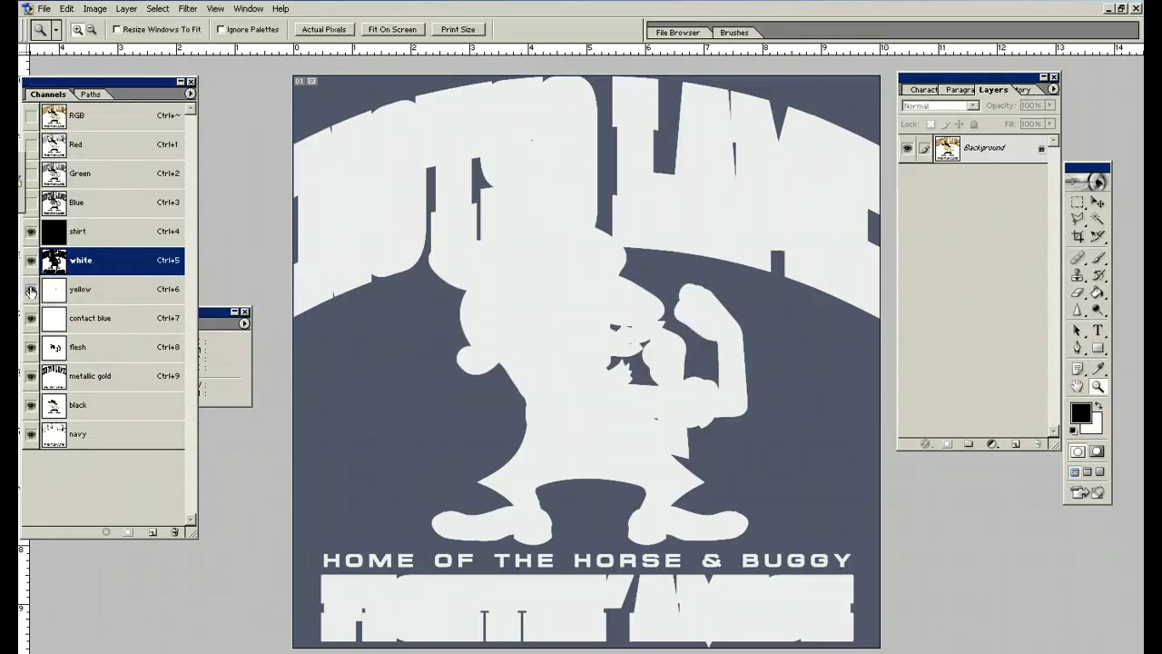